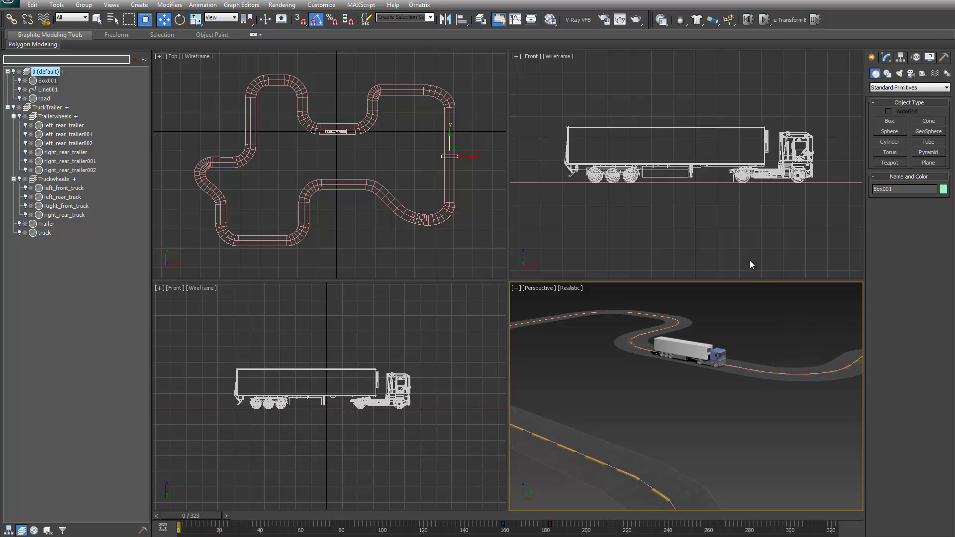
pyautogui.moveTo(787, 371); pyautogui.dragTo(763, 394, button='middle')
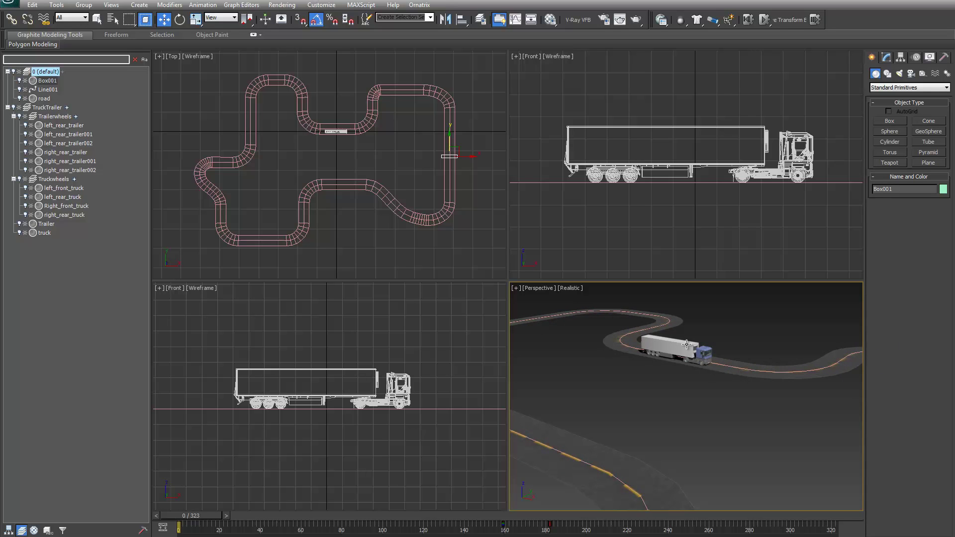
pyautogui.moveTo(724, 396); pyautogui.dragTo(695, 397, button='middle')
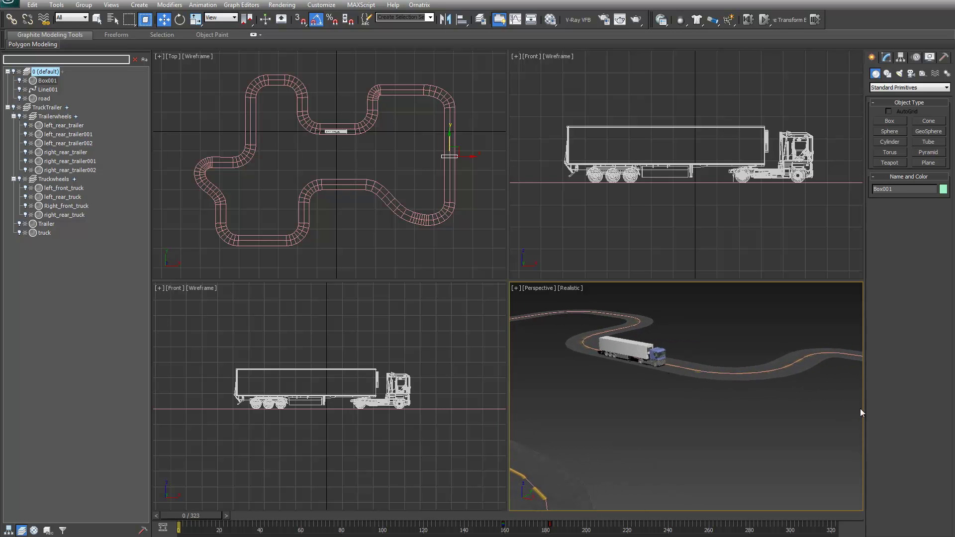
pyautogui.scroll(-6, 717, 416)
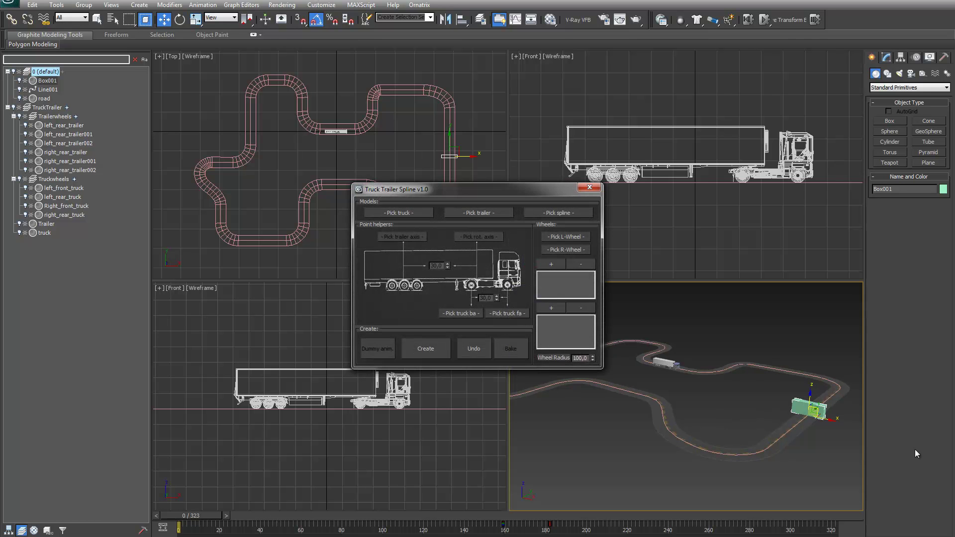
# Create a point helper beside the truck, shown as a cross and box with a size of about 90.2 cm.
pyautogui.moveTo(488, 192); pyautogui.dragTo(329, 309)
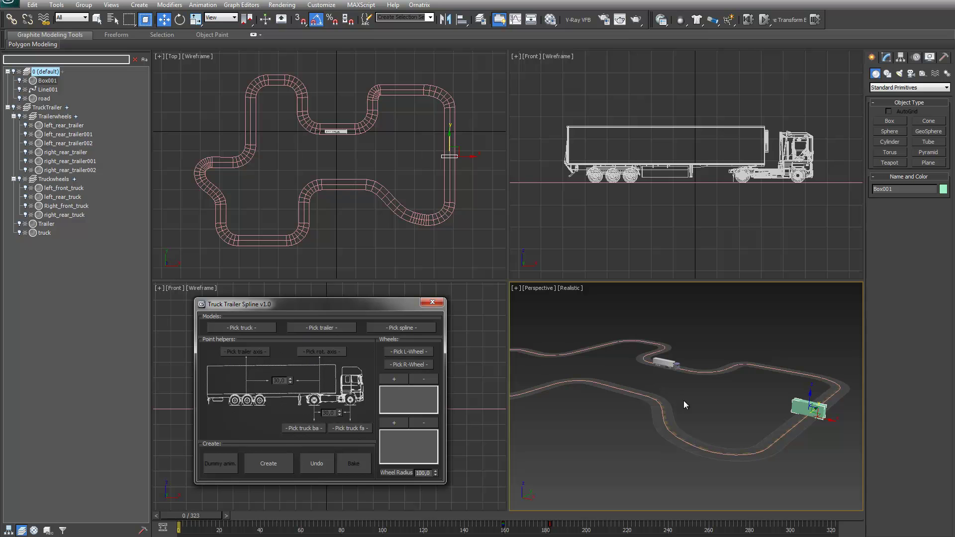
pyautogui.moveTo(693, 404); pyautogui.dragTo(669, 440, button='middle')
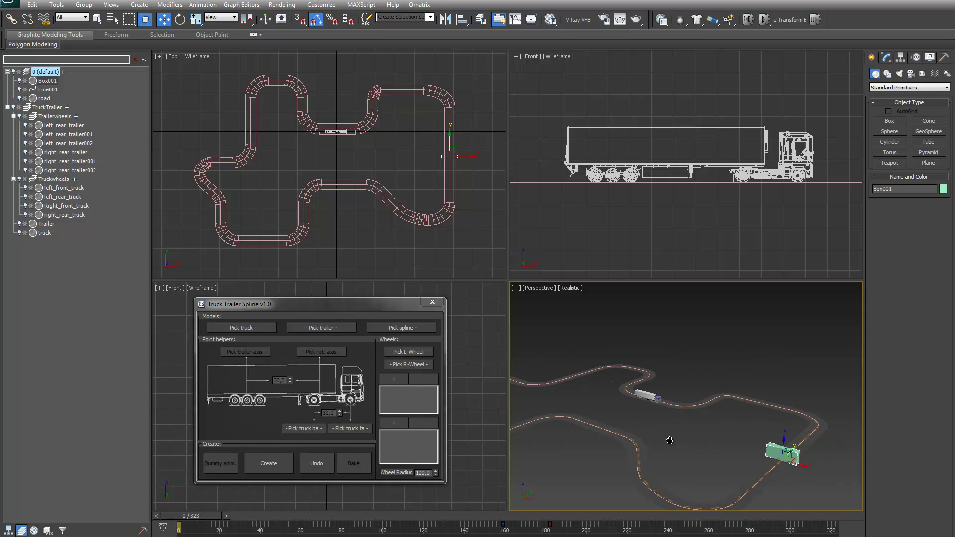
pyautogui.scroll(4, 668, 439)
pyautogui.scroll(5, 653, 428)
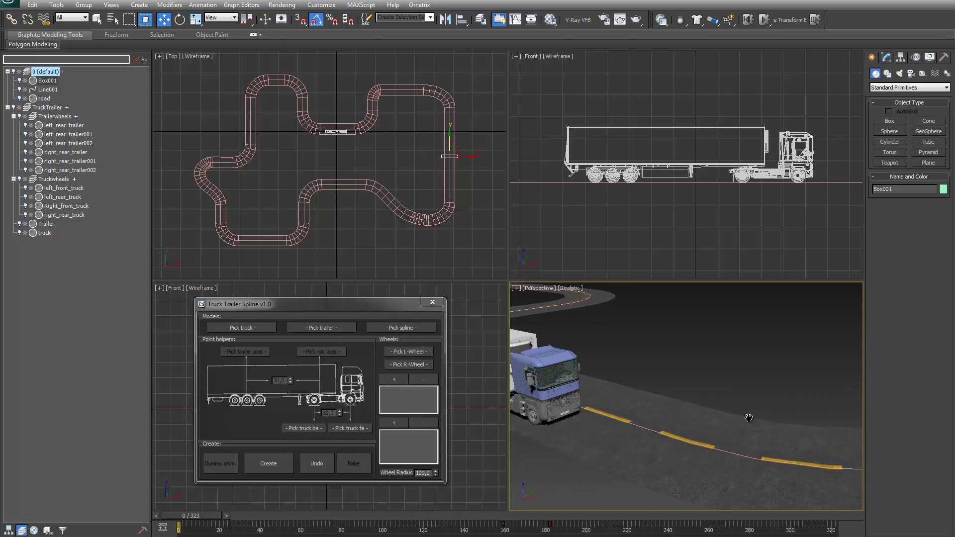
pyautogui.click(923, 73)
pyautogui.click(890, 152)
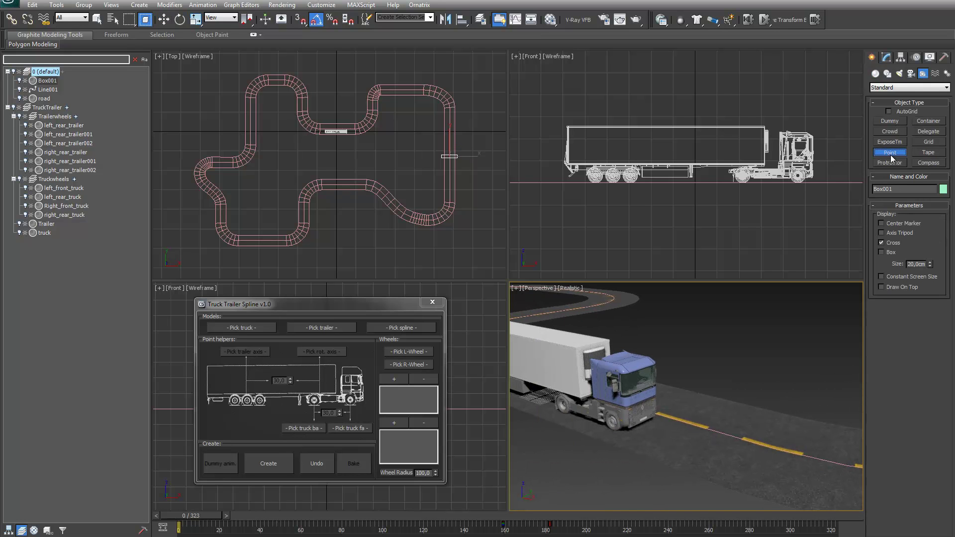
pyautogui.click(710, 354)
pyautogui.click(886, 58)
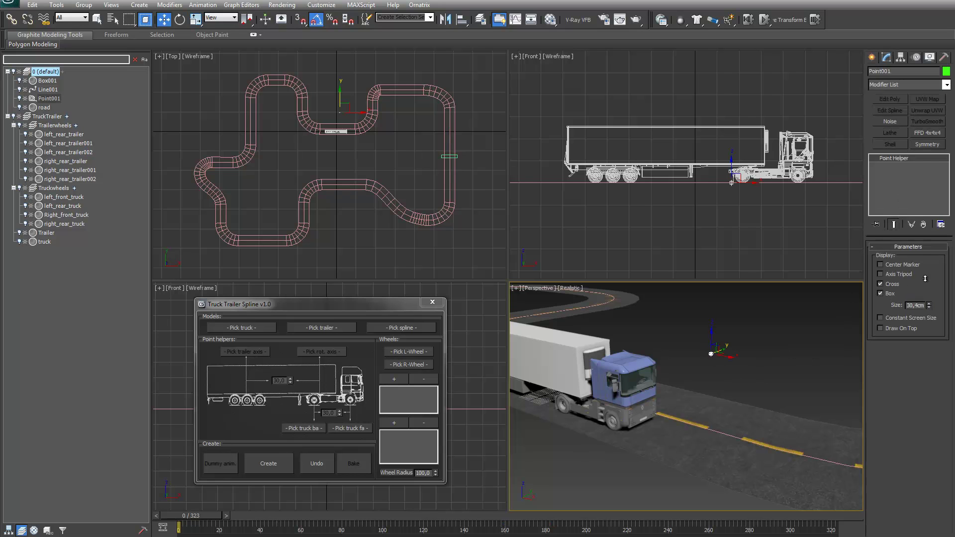
pyautogui.moveTo(925, 279); pyautogui.dragTo(933, 133)
# Align the point helper to the truck in X and Z position only, pivot point to pivot point.
pyautogui.hotkey('alt', 'a')
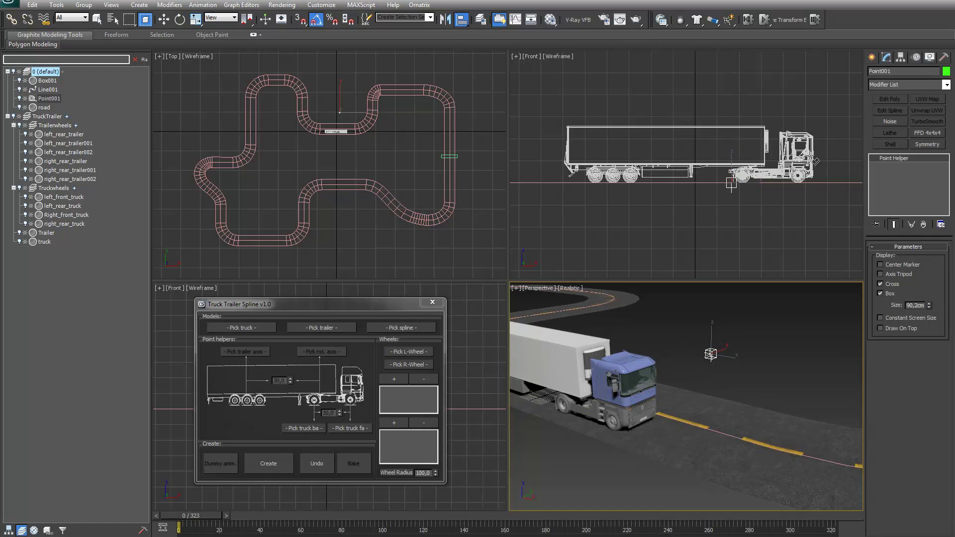
pyautogui.click(816, 161)
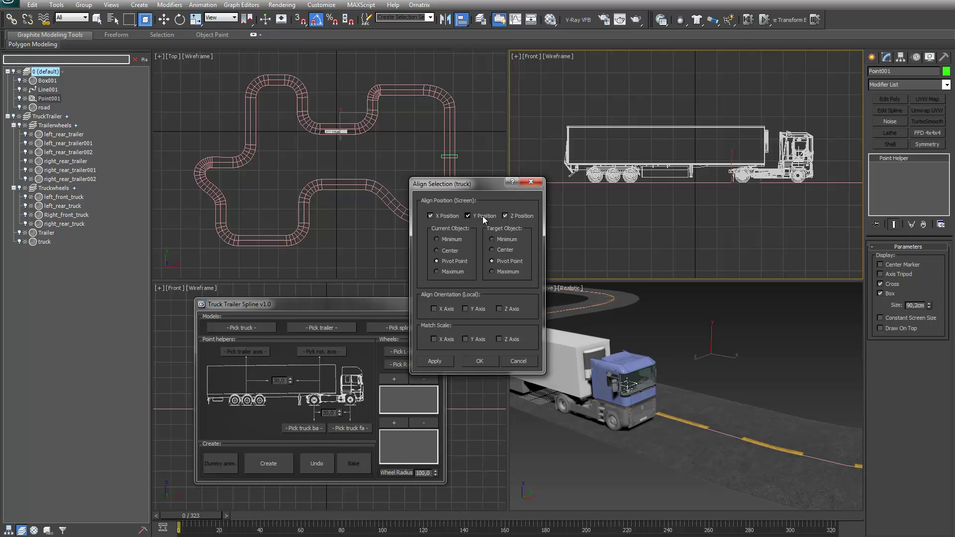
pyautogui.click(468, 215)
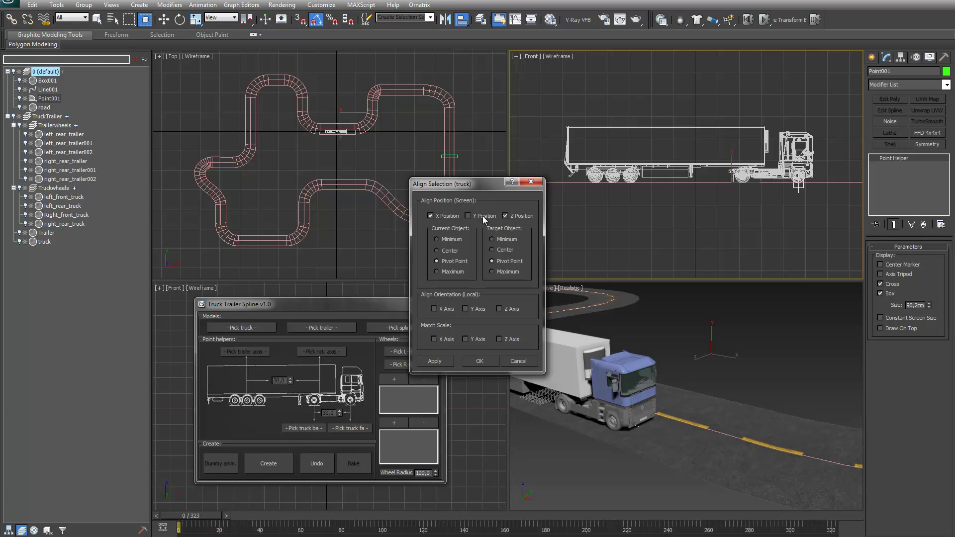
pyautogui.click(483, 359)
# Clone the point helper backward along the truck as three evenly spaced copies.
pyautogui.moveTo(800, 205); pyautogui.dragTo(807, 208, button='middle')
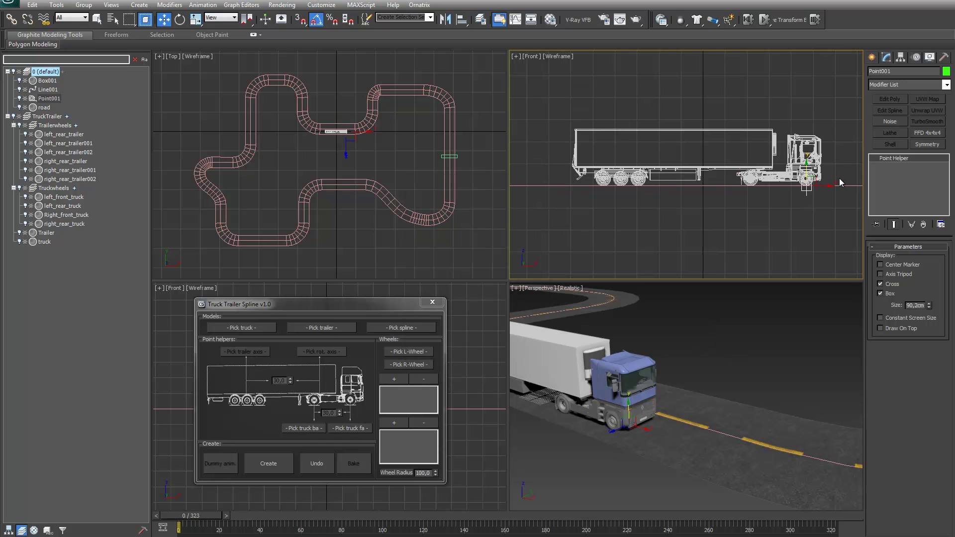
pyautogui.keyDown('shift'); pyautogui.moveTo(820, 186); pyautogui.dragTo(781, 198); pyautogui.keyUp('shift')
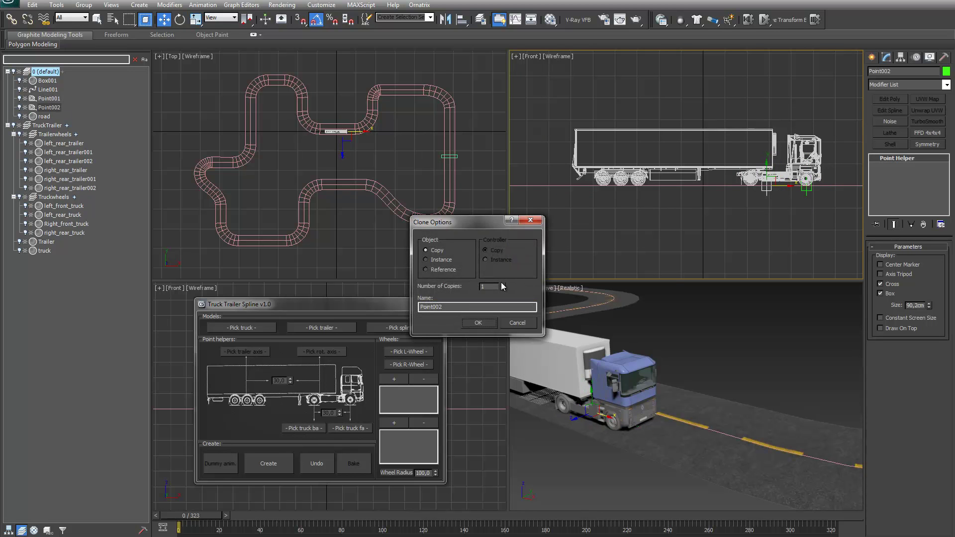
pyautogui.click(478, 325)
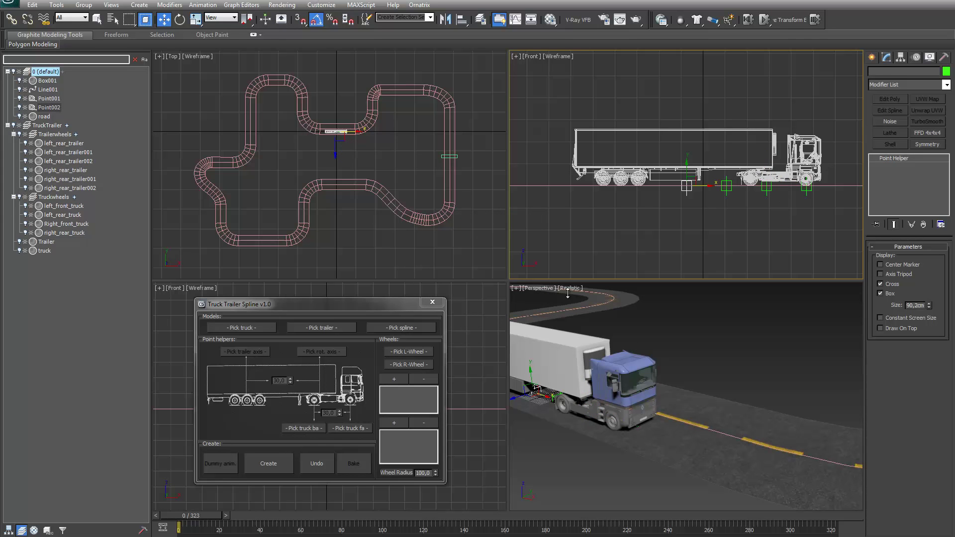
# Move the rearmost helper under the trailer's foremost wheels and the next one under the truck's rear wheels.
pyautogui.moveTo(707, 188); pyautogui.dragTo(658, 193)
pyautogui.click(728, 188)
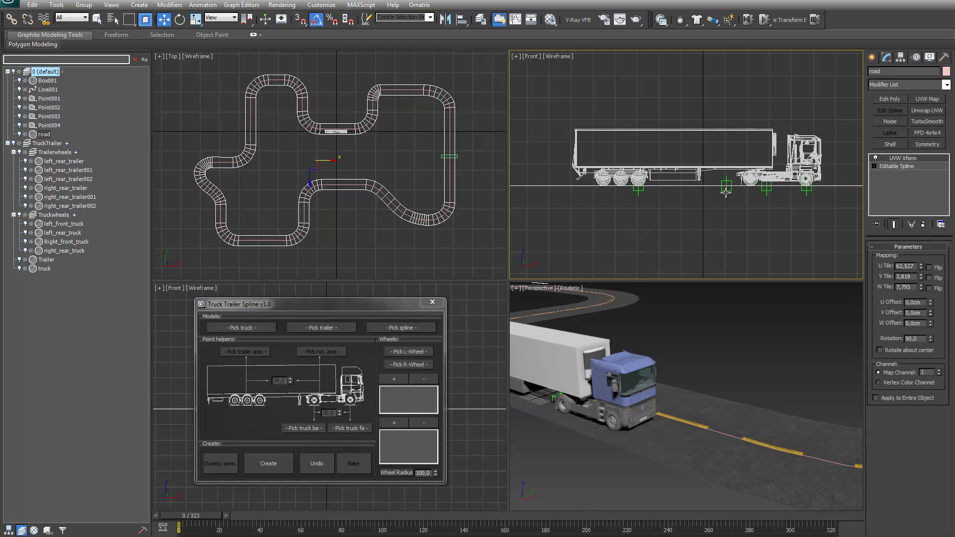
pyautogui.click(726, 192)
pyautogui.moveTo(741, 185); pyautogui.dragTo(764, 189)
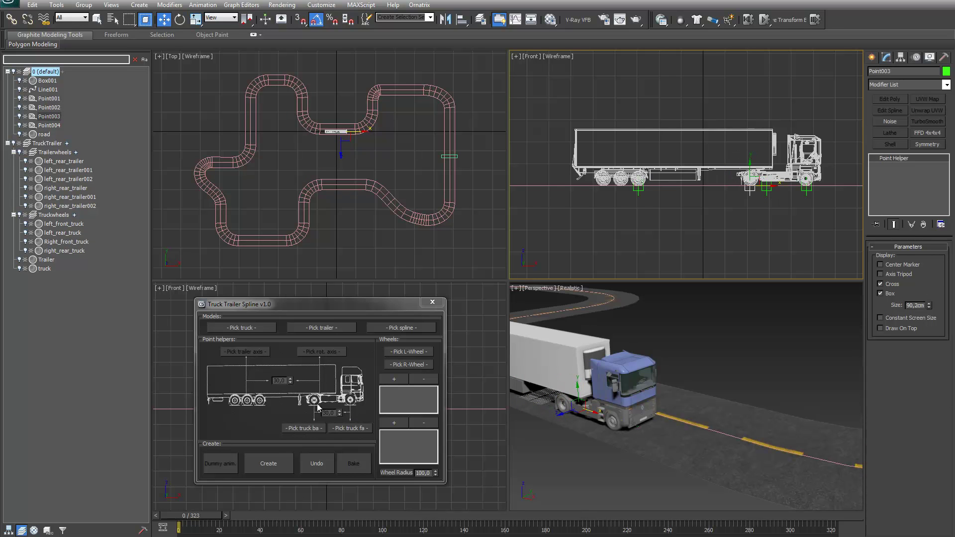
pyautogui.click(758, 232)
# Assign the truck, the Trailer and the road spline Line001 as the models in Truck Trailer Spline.
pyautogui.click(229, 327)
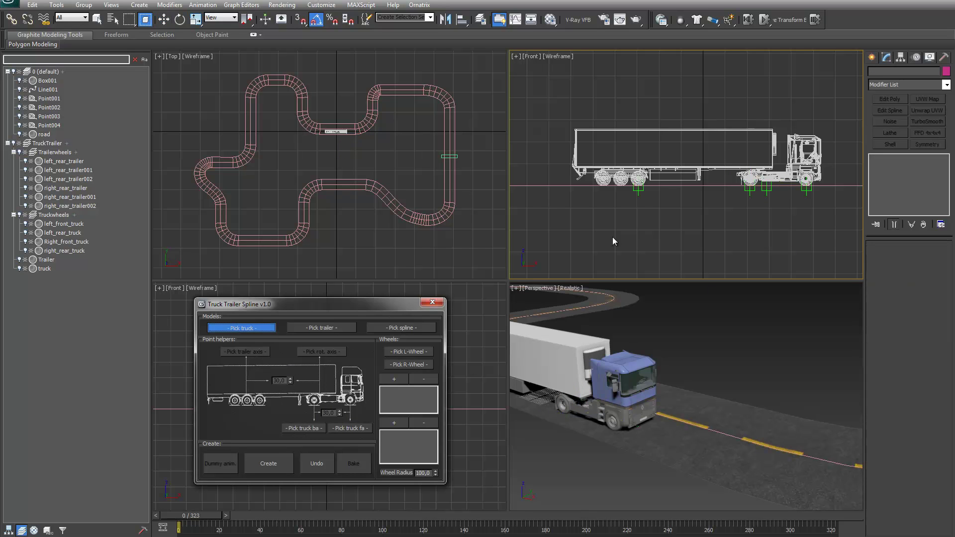
pyautogui.click(798, 141)
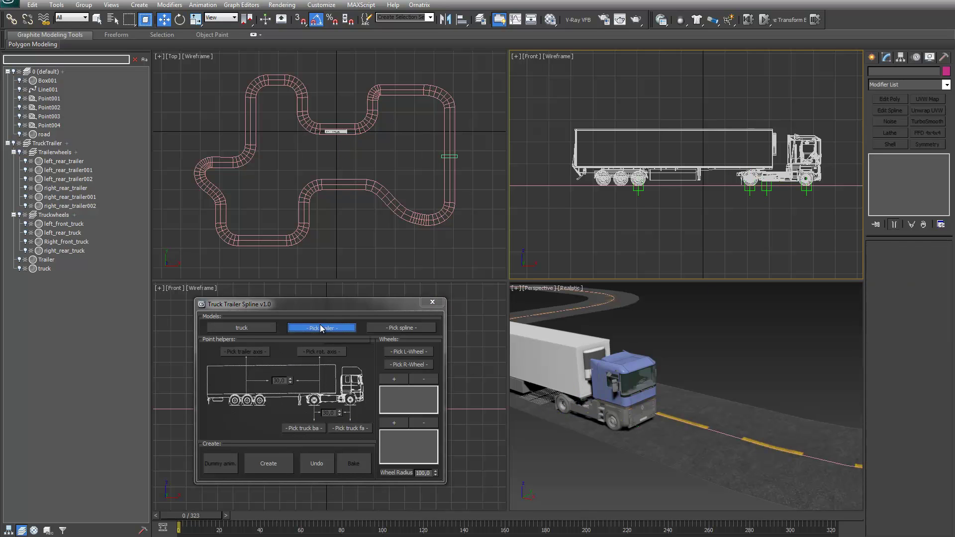
pyautogui.click(662, 126)
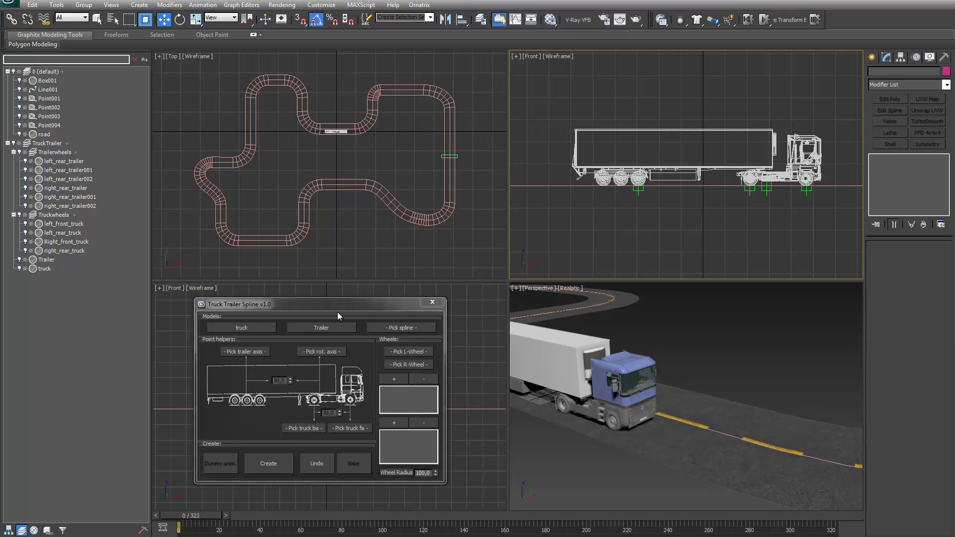
pyautogui.click(414, 329)
pyautogui.click(727, 433)
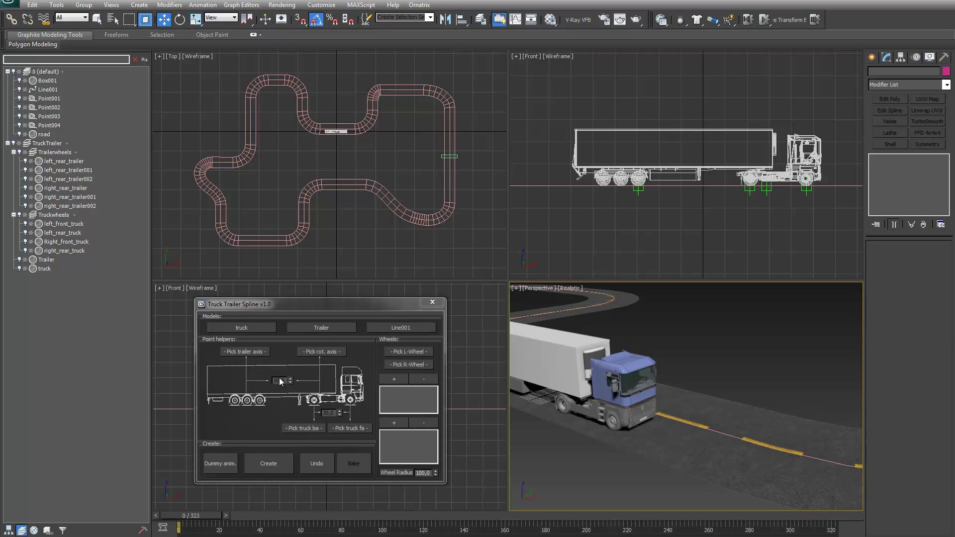
# Assign Point004 under the trailer wheels as the trailer axis and Point002 as the rotation axis.
pyautogui.click(236, 352)
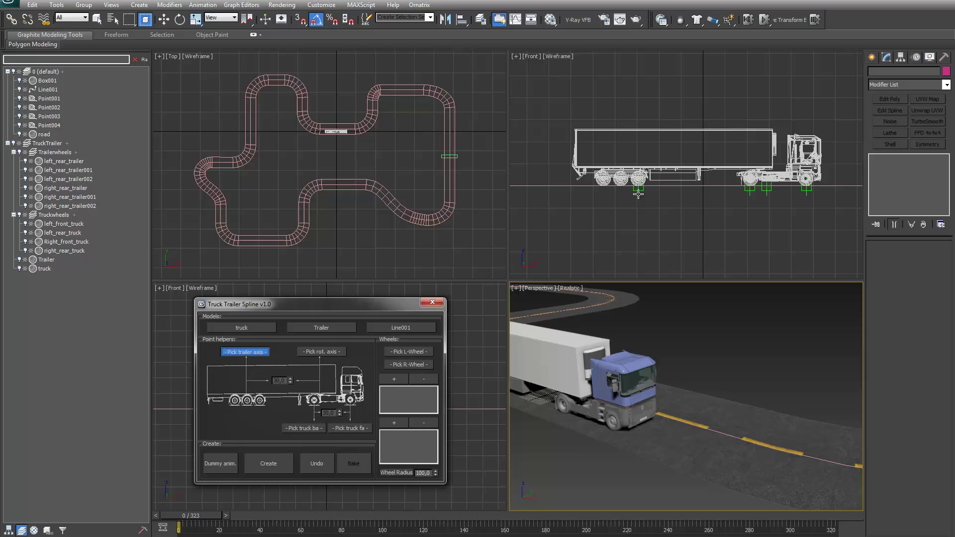
pyautogui.click(638, 194)
pyautogui.click(322, 352)
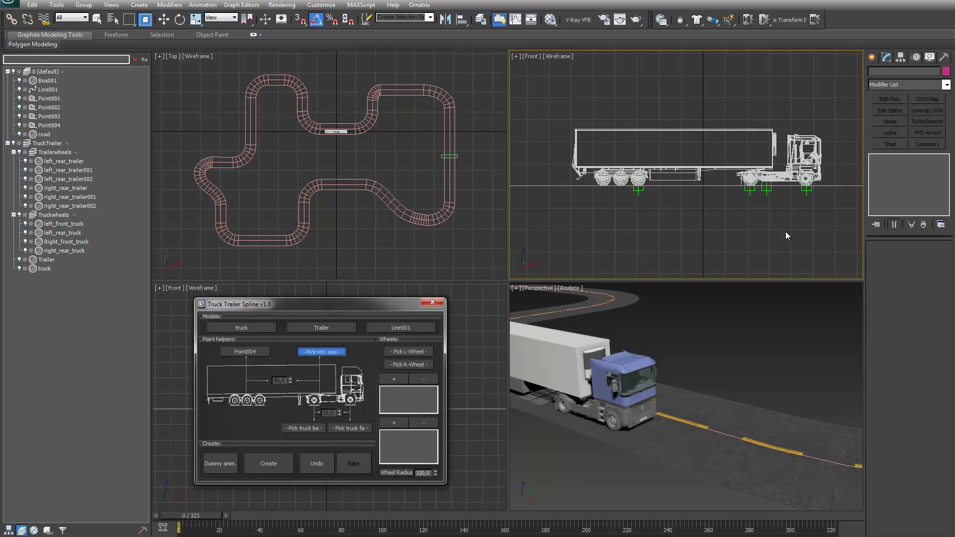
pyautogui.click(769, 190)
# Assign Point003 under the truck's rear wheels as the back axle and Point001 under the front wheels as the front axle.
pyautogui.click(305, 428)
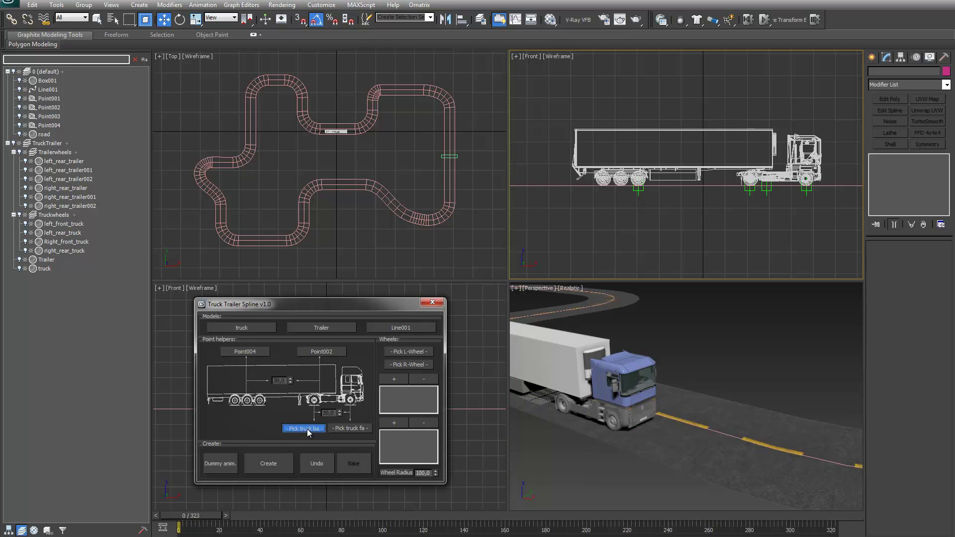
pyautogui.click(749, 189)
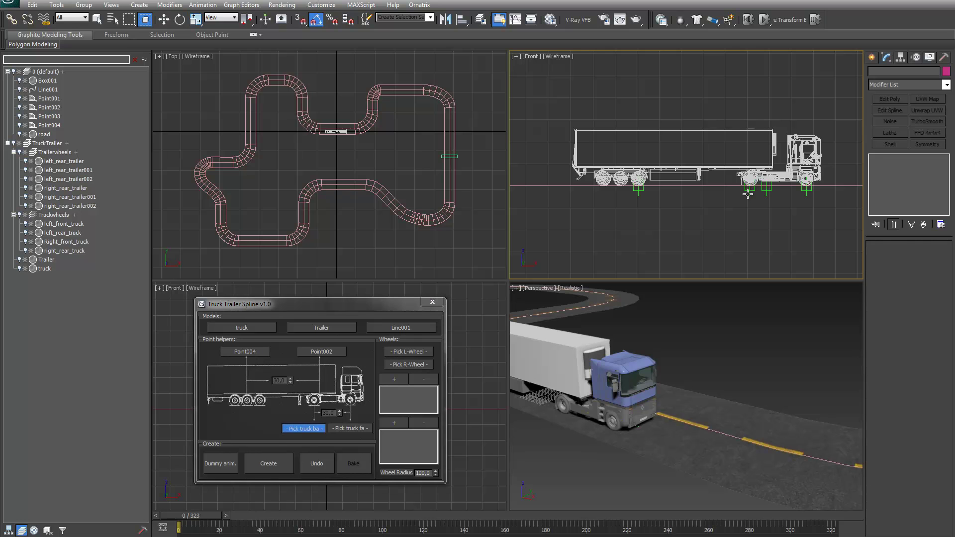
pyautogui.click(349, 428)
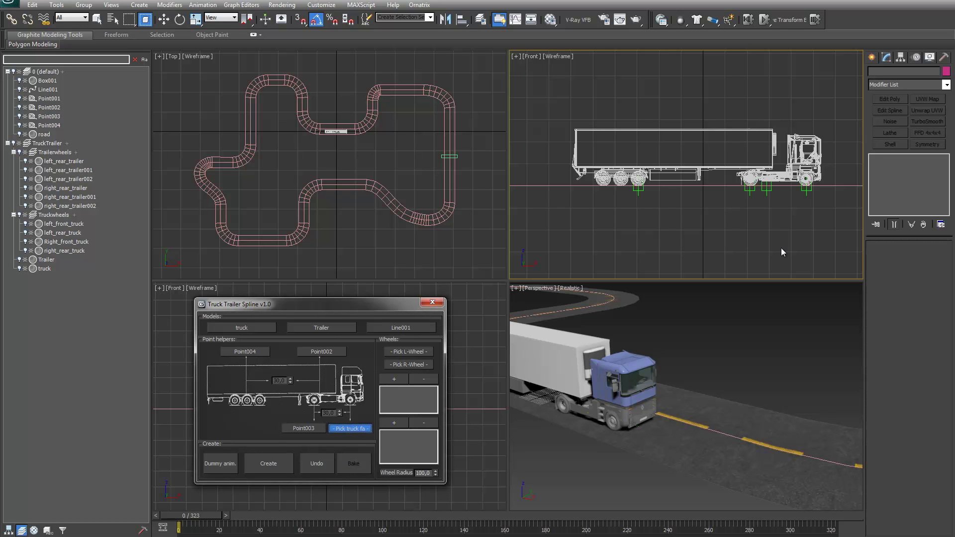
pyautogui.click(806, 190)
# Assign the left_front_truck object as the truck's R-Wheel.
pyautogui.scroll(10, 592, 436)
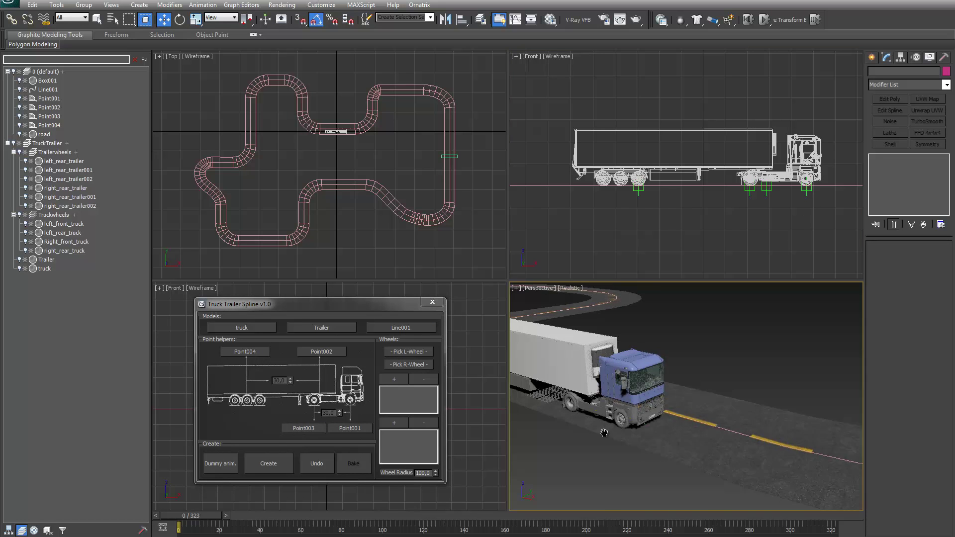
pyautogui.keyDown('alt'); pyautogui.moveTo(682, 459); pyautogui.dragTo(701, 465, button='middle'); pyautogui.keyUp('alt')
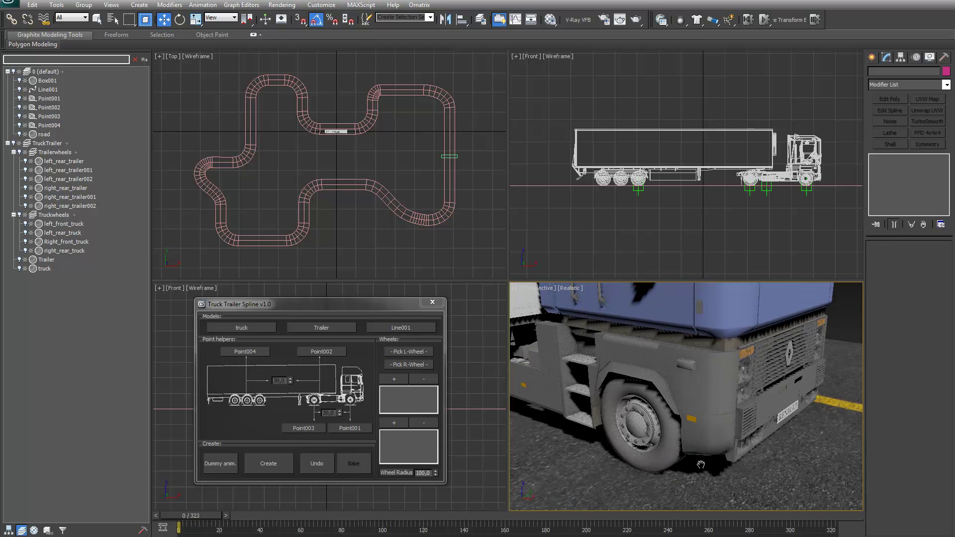
pyautogui.click(409, 365)
pyautogui.click(644, 432)
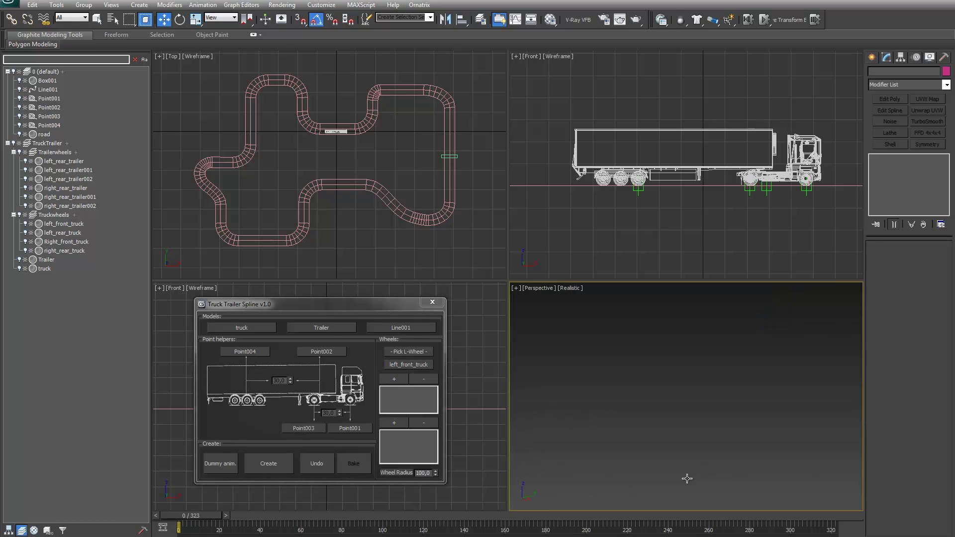
# Assign the Right_front_truck object on the other side of the truck as the L-Wheel.
pyautogui.scroll(-4, 826, 484)
pyautogui.scroll(4, 658, 411)
pyautogui.moveTo(625, 350); pyautogui.dragTo(730, 488, button='middle')
pyautogui.scroll(2, 716, 477)
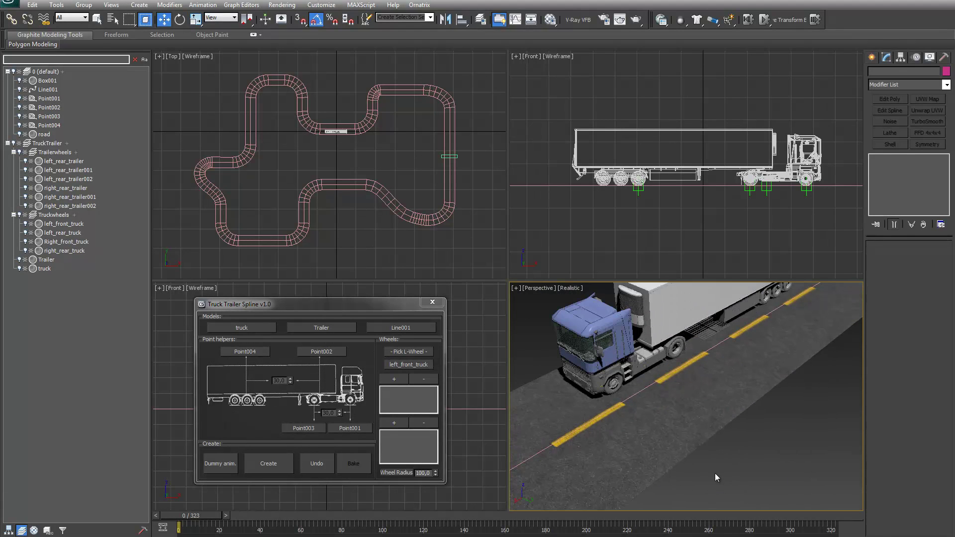
pyautogui.click(410, 353)
pyautogui.click(613, 386)
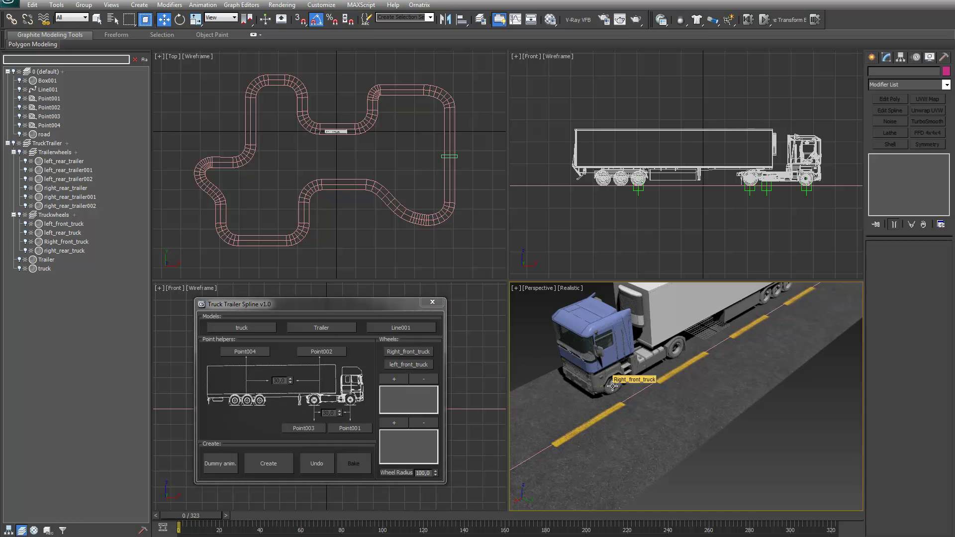
# Add both rear truck wheels to the first wheel list and all objects of the Trailerwheels layer to the second.
pyautogui.keyDown('alt'); pyautogui.moveTo(698, 383); pyautogui.dragTo(788, 370, button='middle'); pyautogui.keyUp('alt')
pyautogui.keyDown('ctrl'); pyautogui.click(652, 358); pyautogui.keyUp('ctrl')
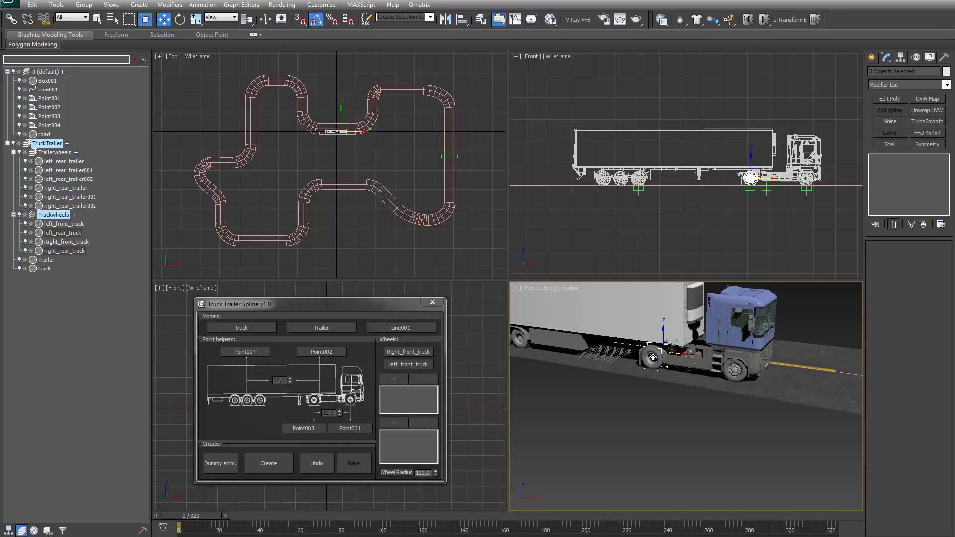
pyautogui.click(392, 379)
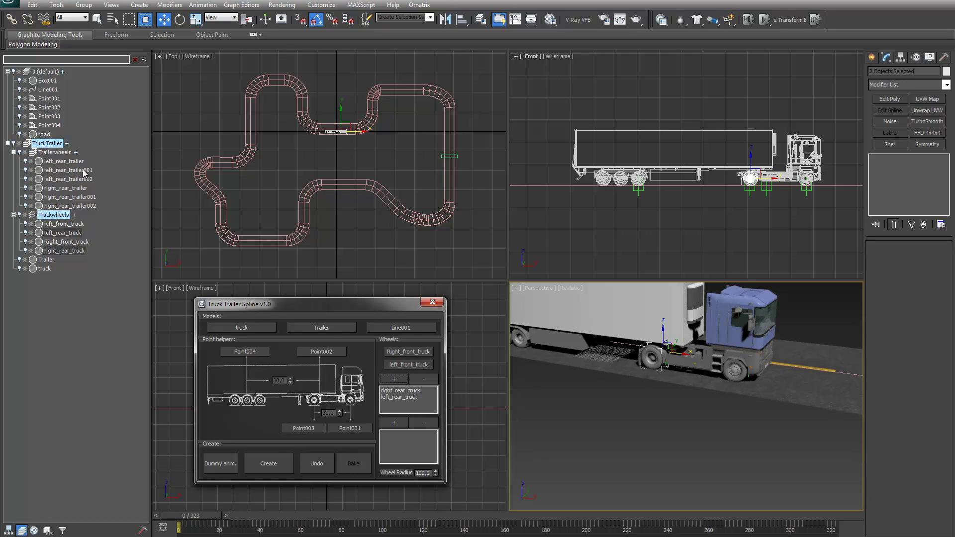
pyautogui.doubleClick(46, 152)
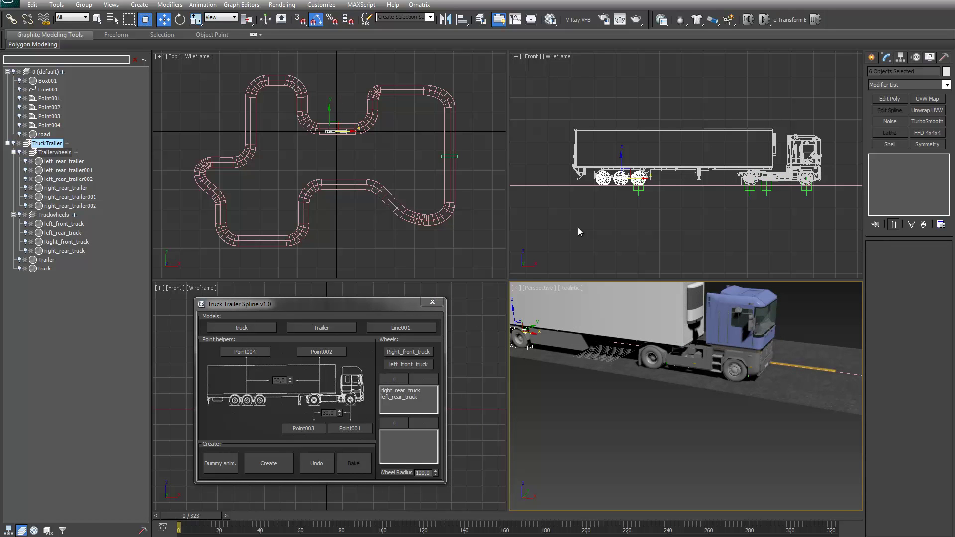
pyautogui.click(398, 424)
# Create the truck and trailer rig on the road spline.
pyautogui.scroll(-5, 716, 378)
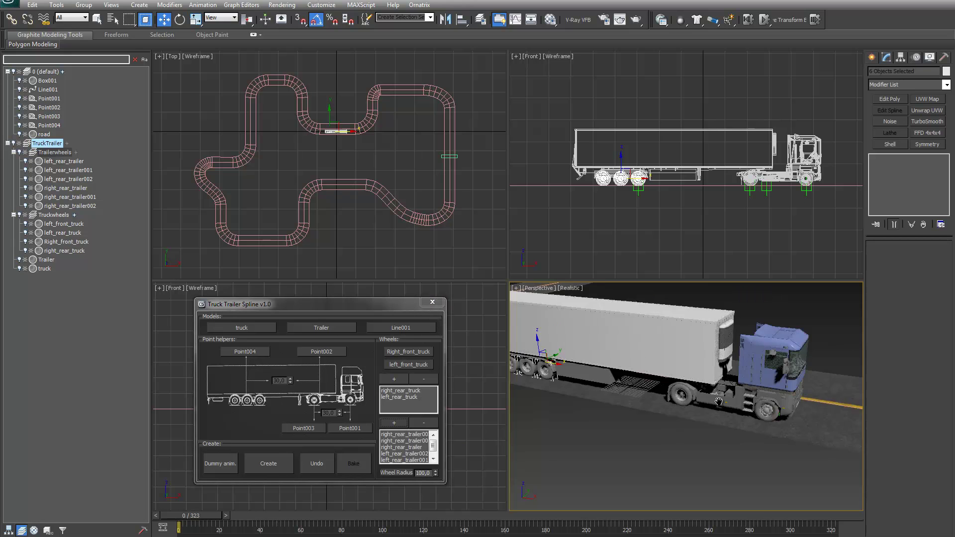
pyautogui.scroll(-6, 720, 406)
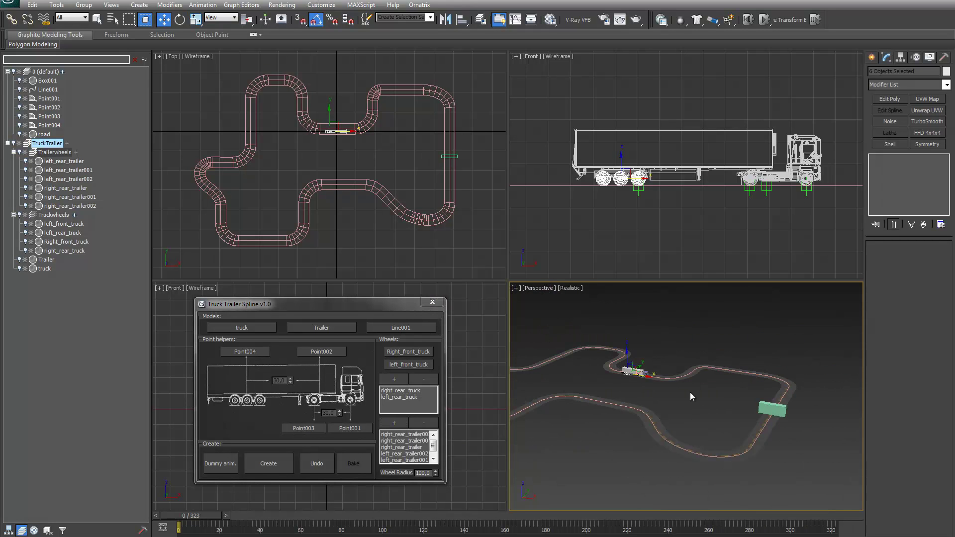
pyautogui.moveTo(690, 392); pyautogui.dragTo(734, 384, button='middle')
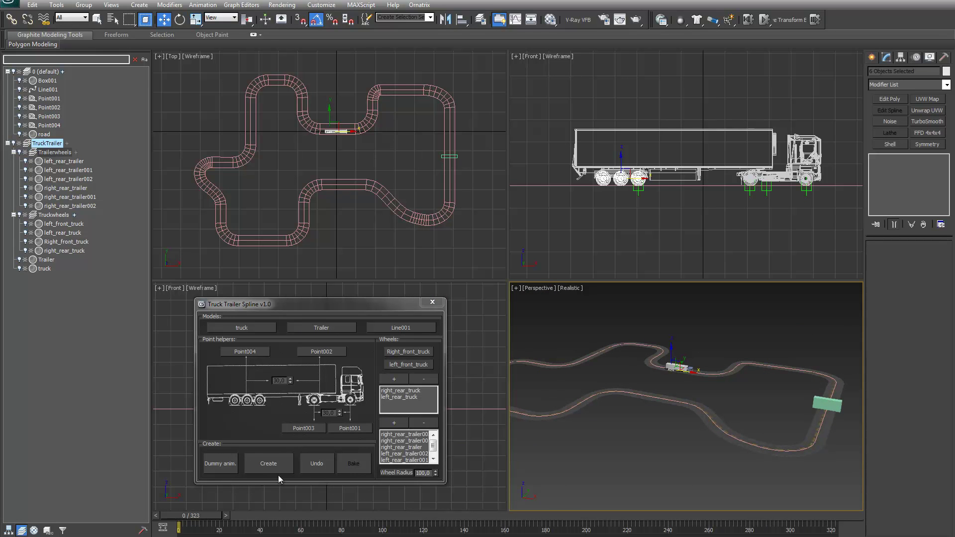
pyautogui.click(268, 464)
pyautogui.moveTo(633, 443); pyautogui.dragTo(643, 443, button='middle')
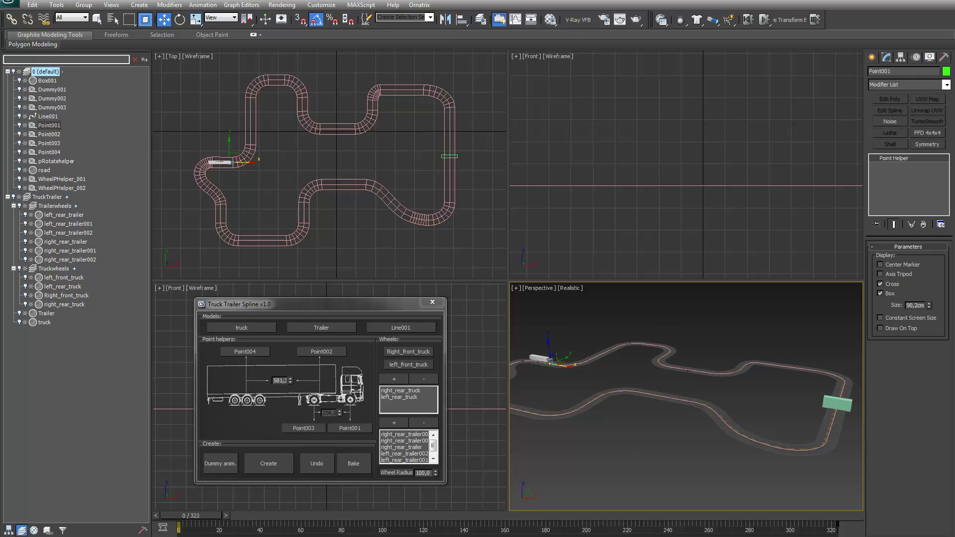
# Play the animation and follow the truck and trailer along the road past the green box.
pyautogui.press('/')
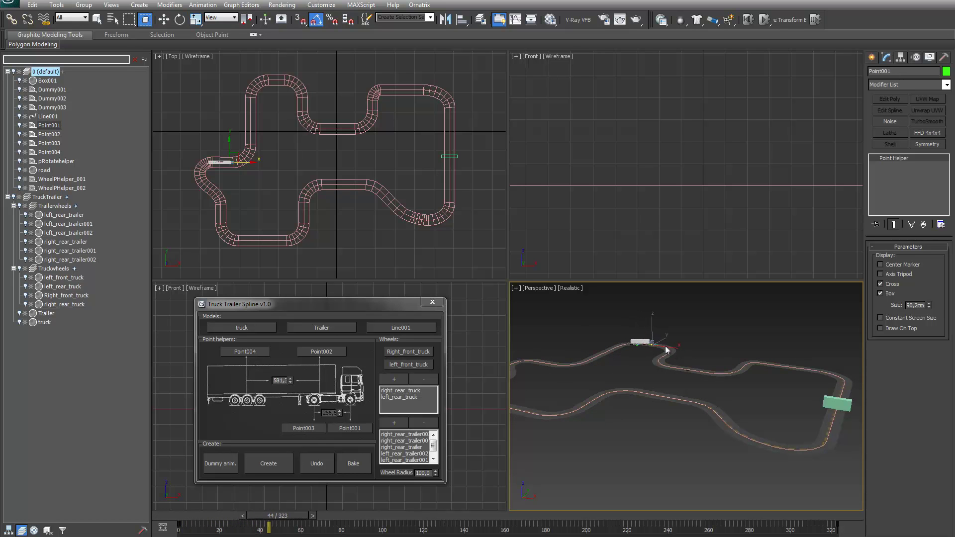
pyautogui.scroll(6, 679, 425)
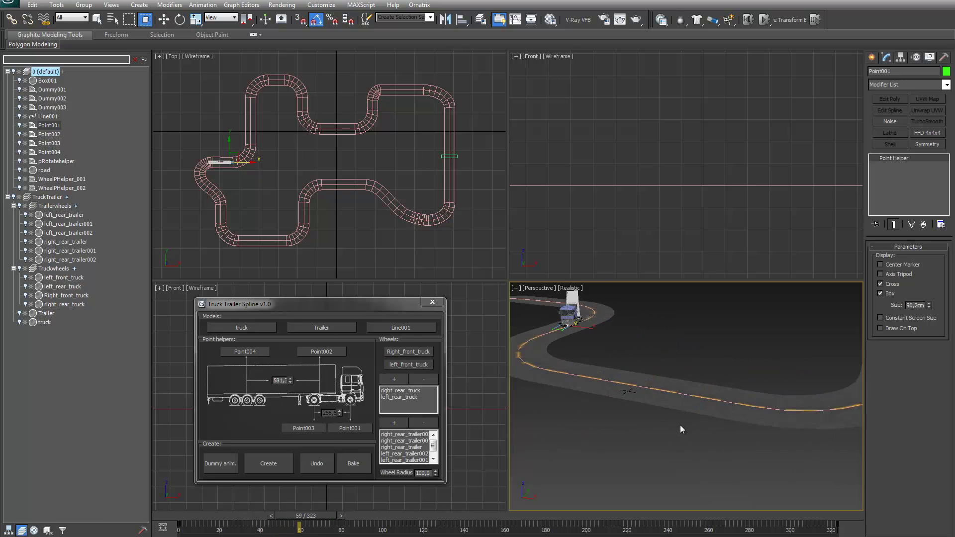
pyautogui.scroll(3, 681, 425)
pyautogui.moveTo(674, 419); pyautogui.dragTo(733, 441, button='middle')
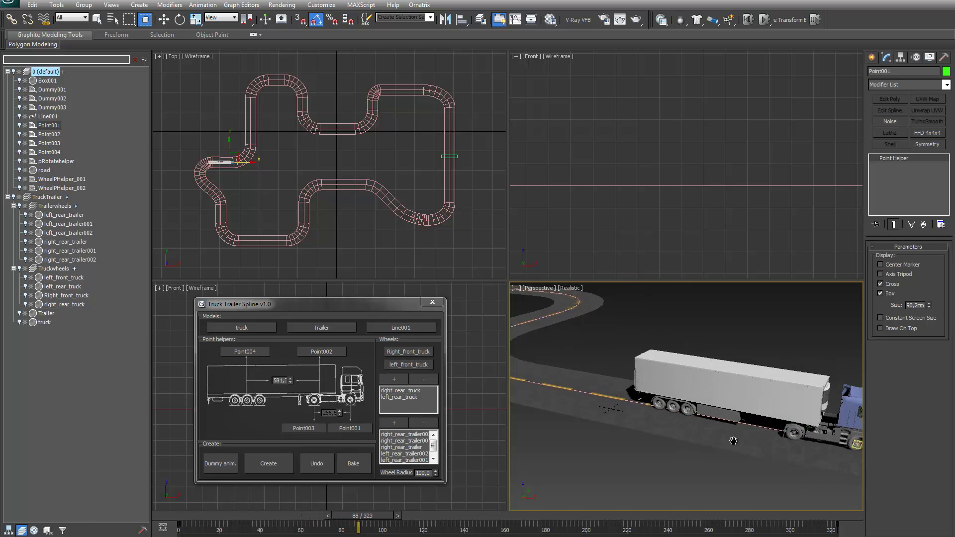
pyautogui.scroll(-5, 646, 424)
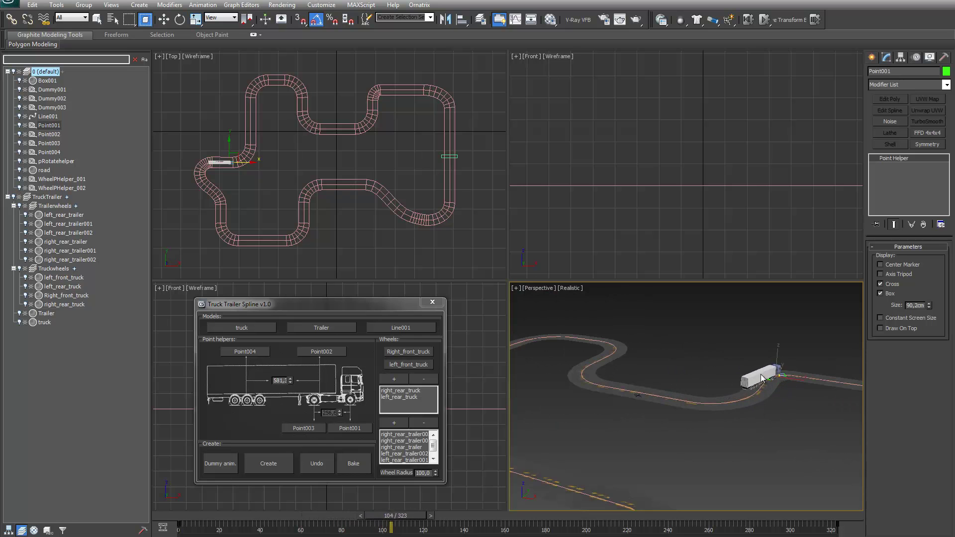
pyautogui.moveTo(828, 454); pyautogui.dragTo(631, 416, button='middle')
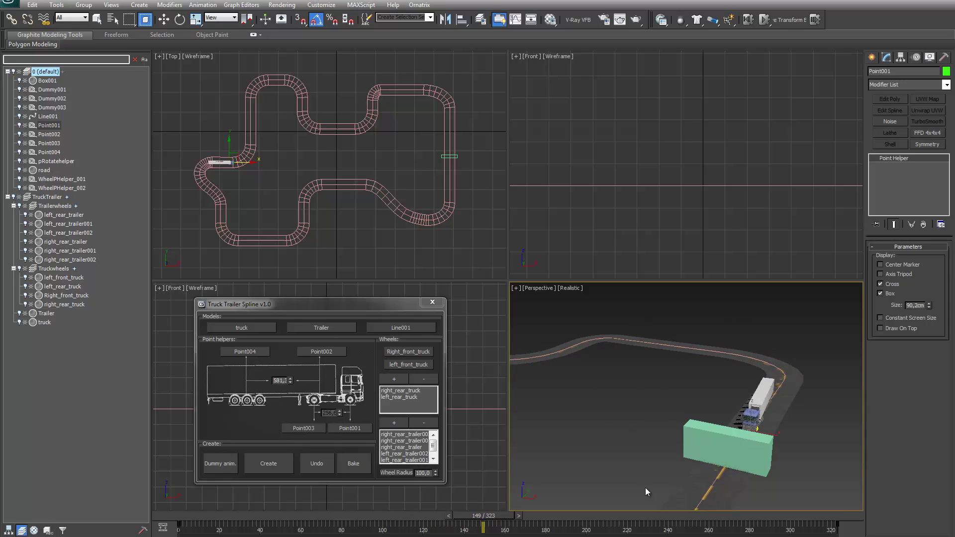
pyautogui.scroll(-5, 646, 487)
pyautogui.moveTo(645, 487); pyautogui.dragTo(689, 505, button='middle')
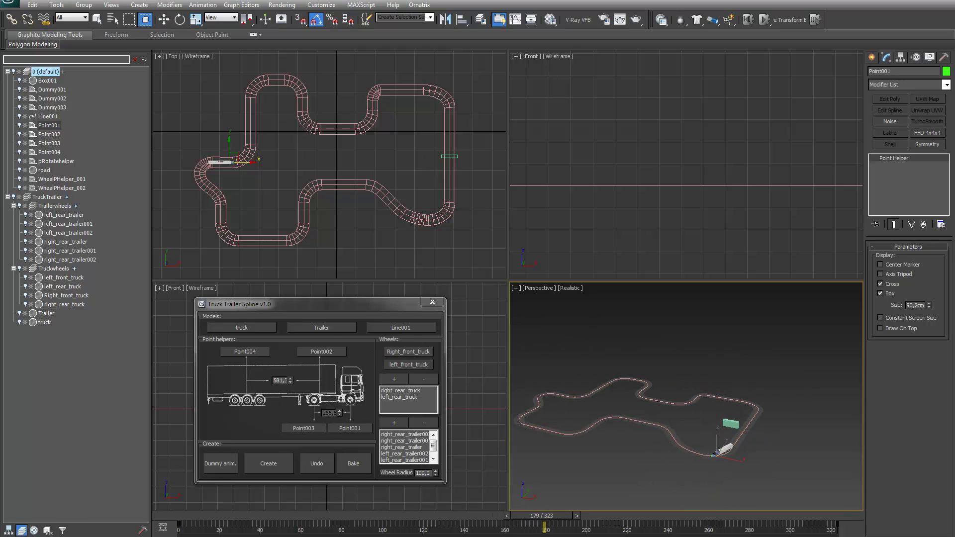
pyautogui.press('w')
pyautogui.scroll(5, 556, 448)
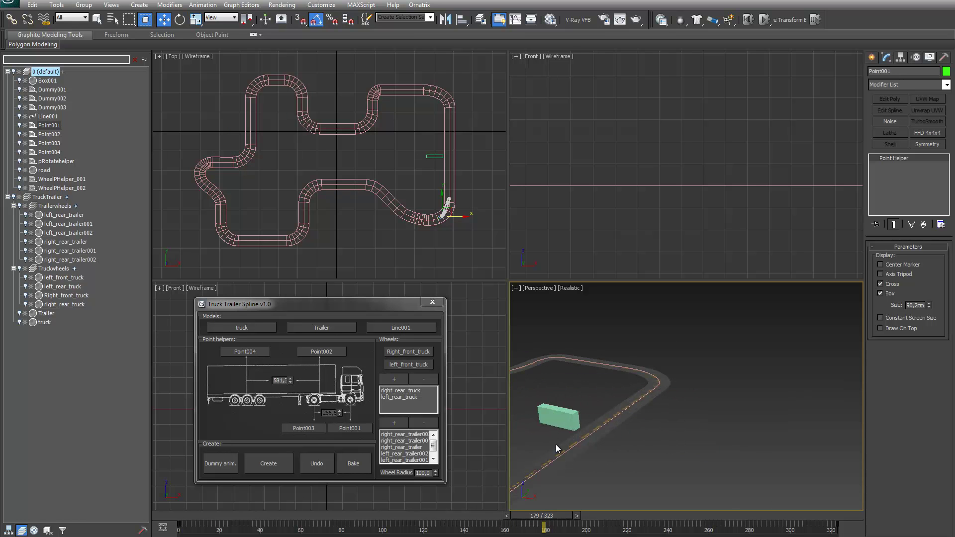
pyautogui.moveTo(556, 449); pyautogui.dragTo(688, 404, button='middle')
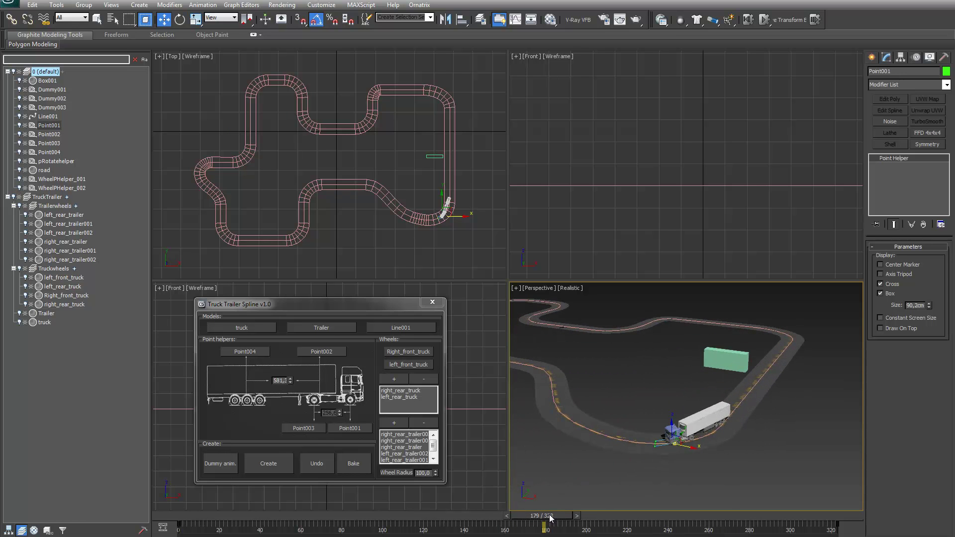
# Scrub the timeline back to around frames 152 and 153 and examine how the truck and trailer meet the moving green box.
pyautogui.moveTo(549, 517); pyautogui.dragTo(501, 525)
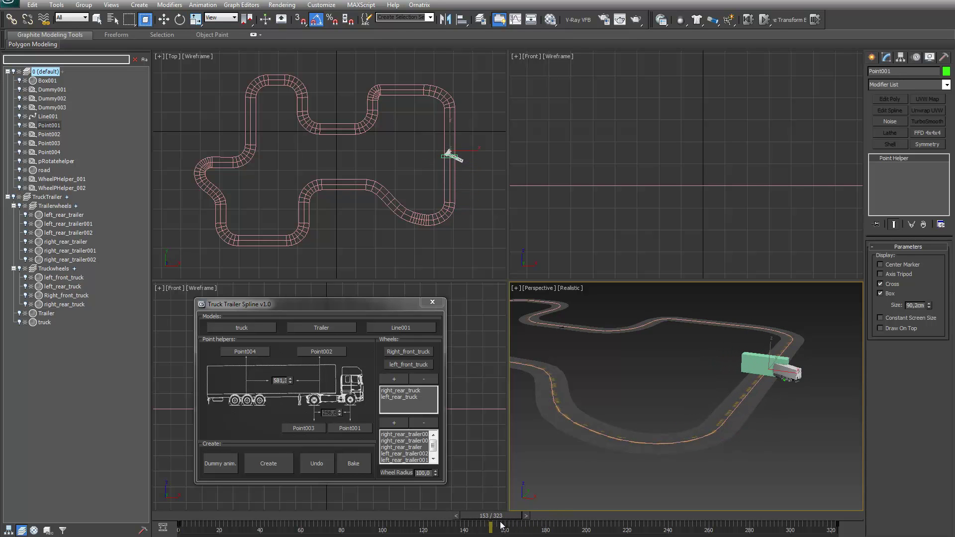
pyautogui.press('w')
pyautogui.moveTo(701, 420); pyautogui.dragTo(607, 441, button='middle')
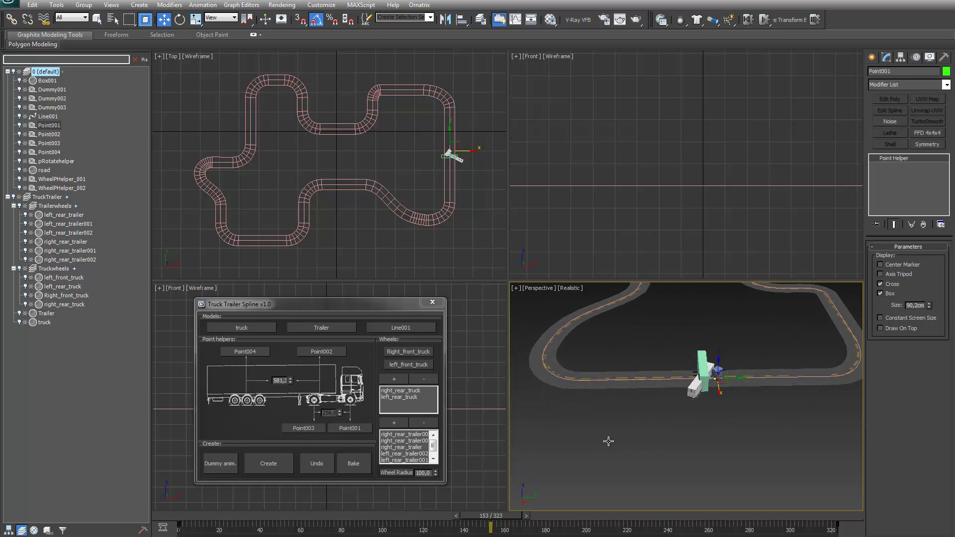
pyautogui.scroll(4, 679, 422)
pyautogui.scroll(4, 696, 427)
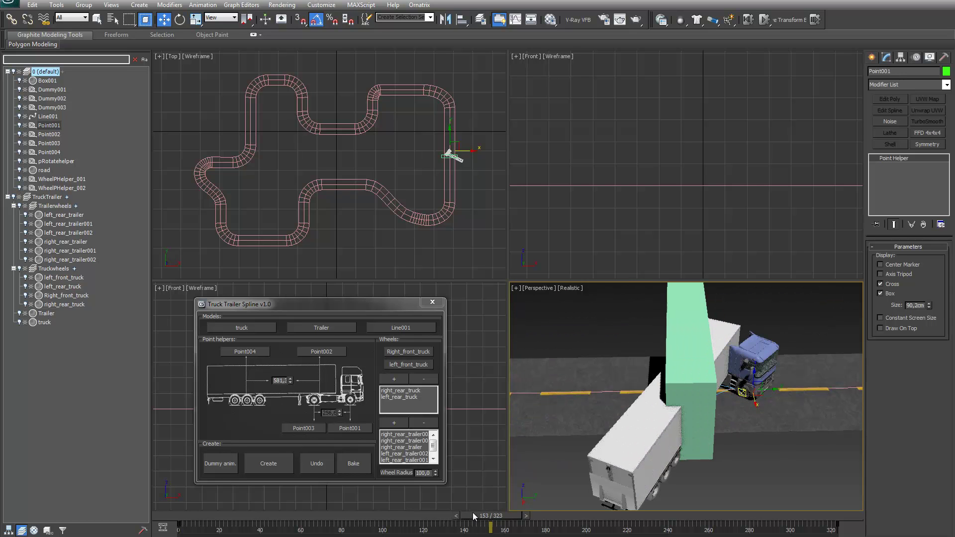
pyautogui.moveTo(487, 520)
pyautogui.mouseDown()
pyautogui.moveTo(467, 523)
pyautogui.moveTo(488, 523)
pyautogui.mouseUp()
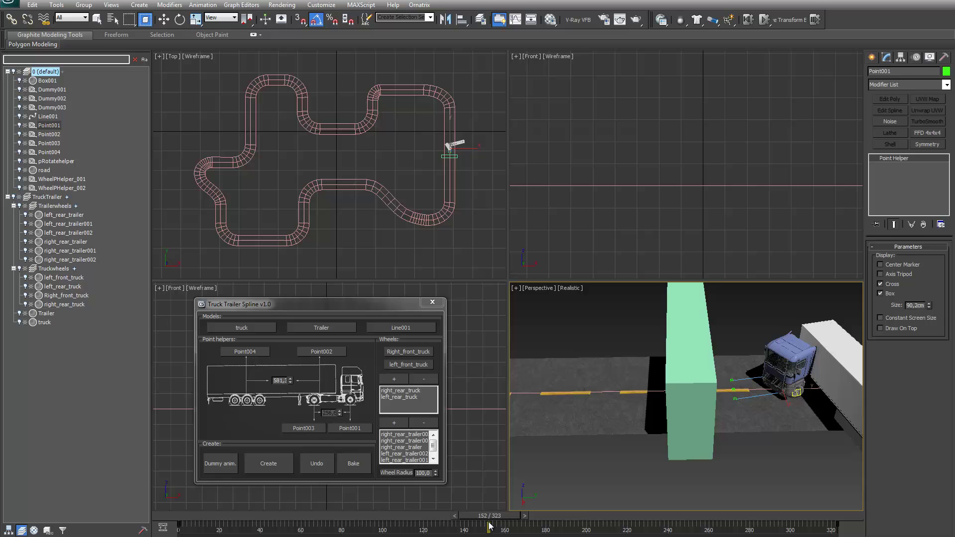
pyautogui.press('w')
pyautogui.scroll(-10, 647, 420)
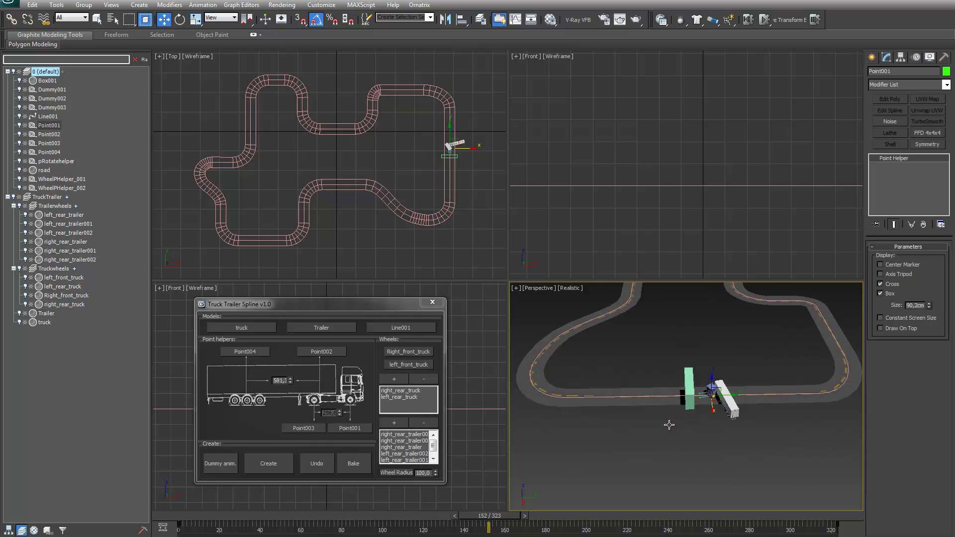
pyautogui.scroll(3, 710, 399)
pyautogui.moveTo(711, 399); pyautogui.dragTo(784, 412, button='middle')
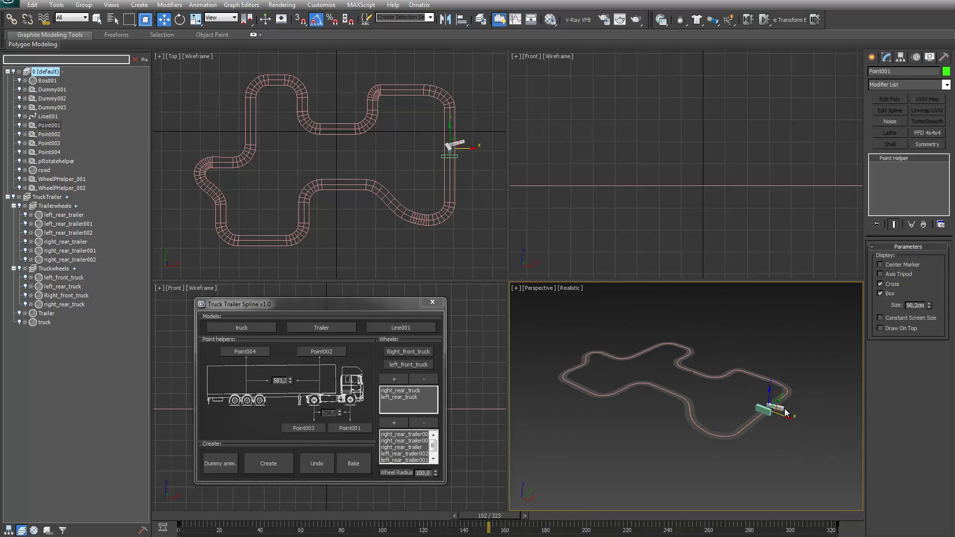
# Undo the truck and trailer rig created on the road spline.
pyautogui.click(316, 464)
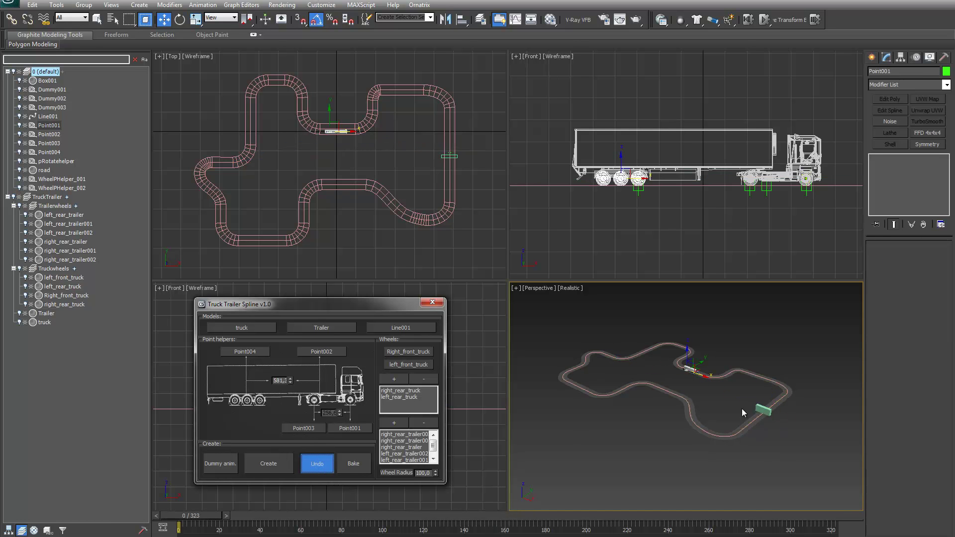
pyautogui.scroll(6, 707, 397)
pyautogui.moveTo(728, 348); pyautogui.dragTo(688, 434, button='middle')
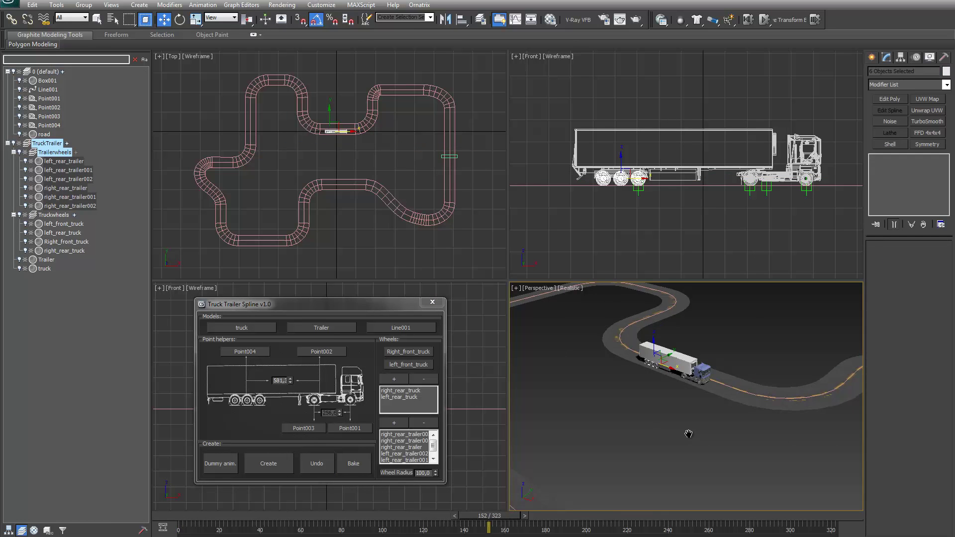
pyautogui.scroll(-5, 689, 417)
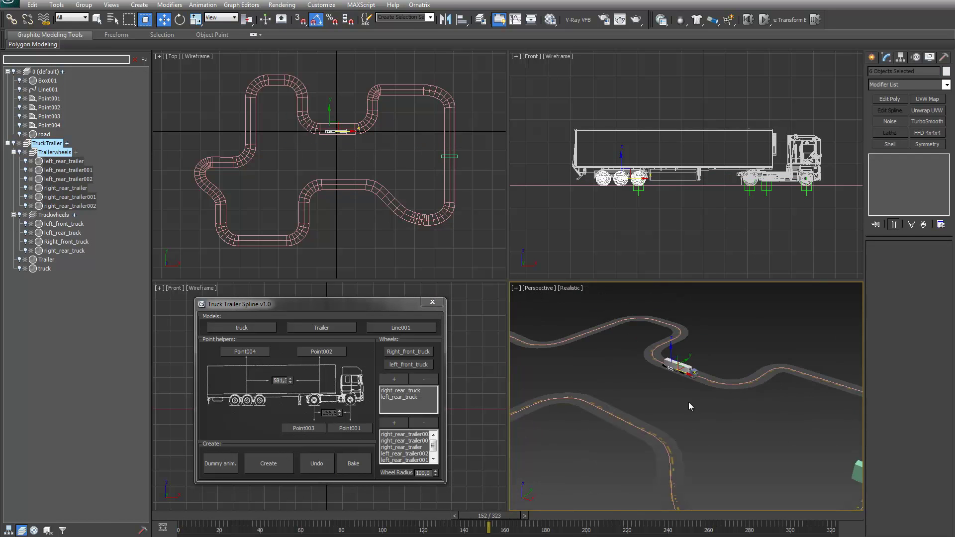
# Create a dummy animation on the road spline and scrub to frame 149, with the dummy just before the green box.
pyautogui.click(219, 466)
pyautogui.moveTo(683, 438)
pyautogui.mouseDown(button='middle')
pyautogui.moveTo(787, 456)
pyautogui.moveTo(696, 426)
pyautogui.mouseUp(button='middle')
pyautogui.scroll(-7, 696, 426)
pyautogui.scroll(3, 697, 427)
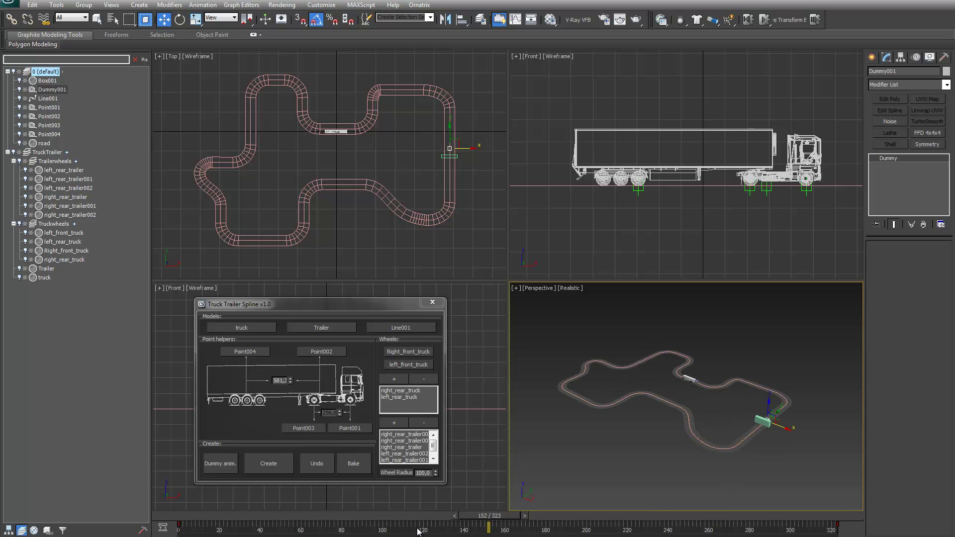
pyautogui.moveTo(500, 517); pyautogui.dragTo(461, 517)
pyautogui.press('w')
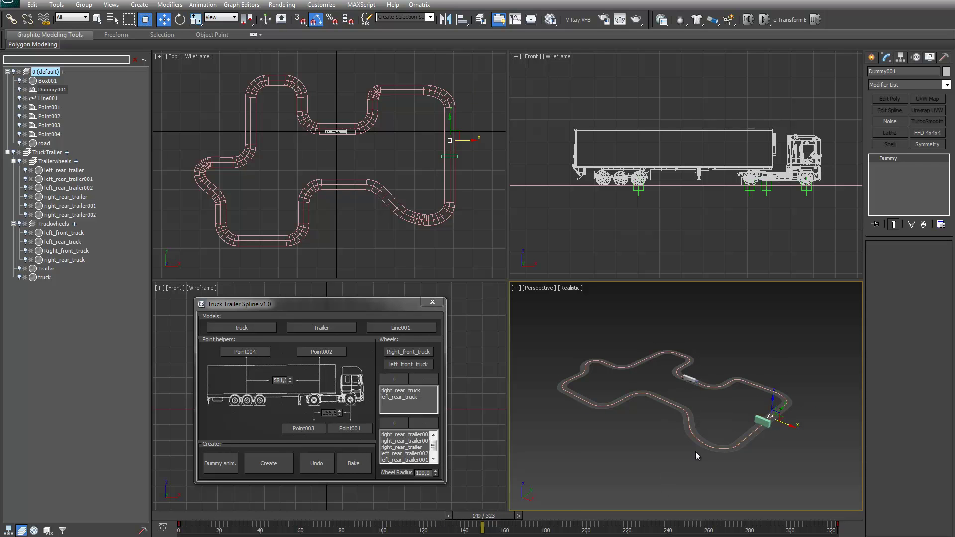
# Open the Curve Editor for the dummy's animation and move the timeline to frame 151.
pyautogui.scroll(5, 703, 453)
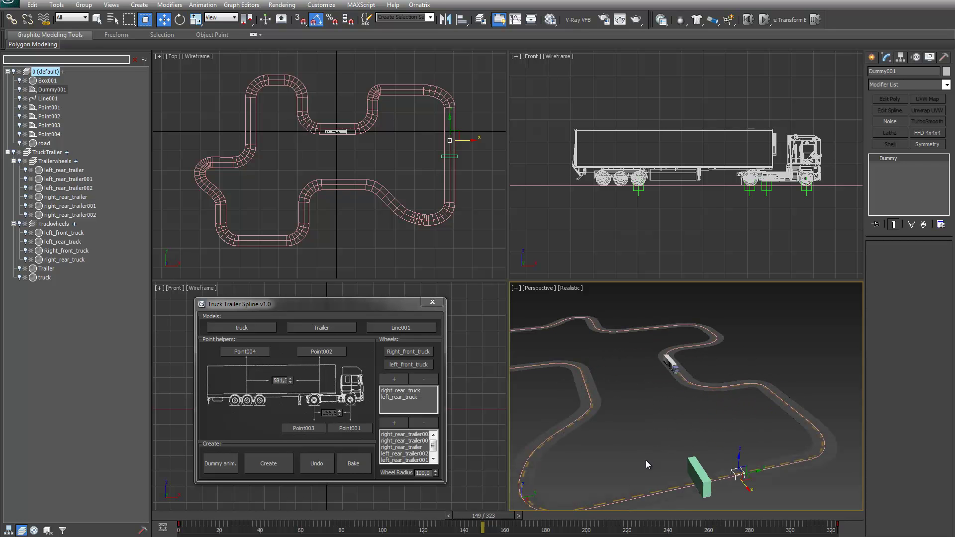
pyautogui.click(242, 5)
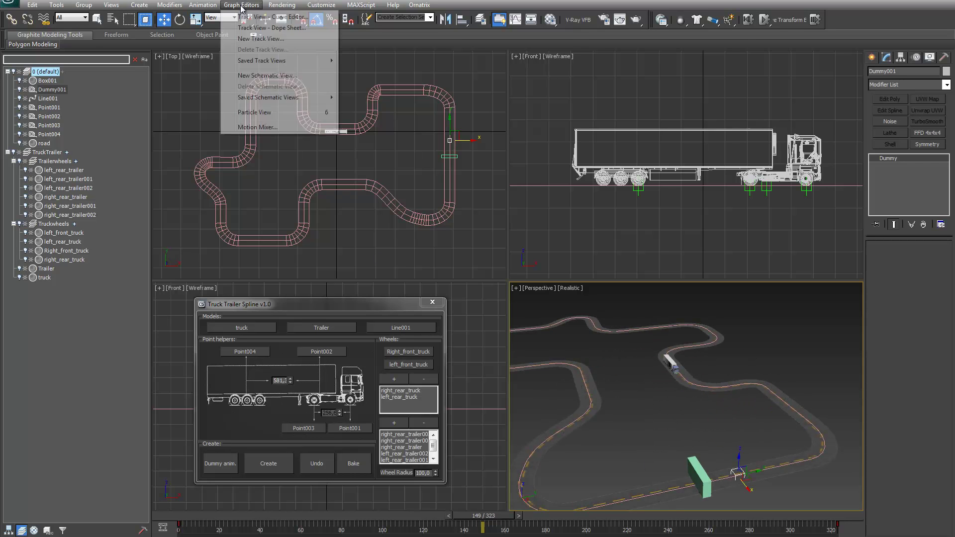
pyautogui.click(265, 18)
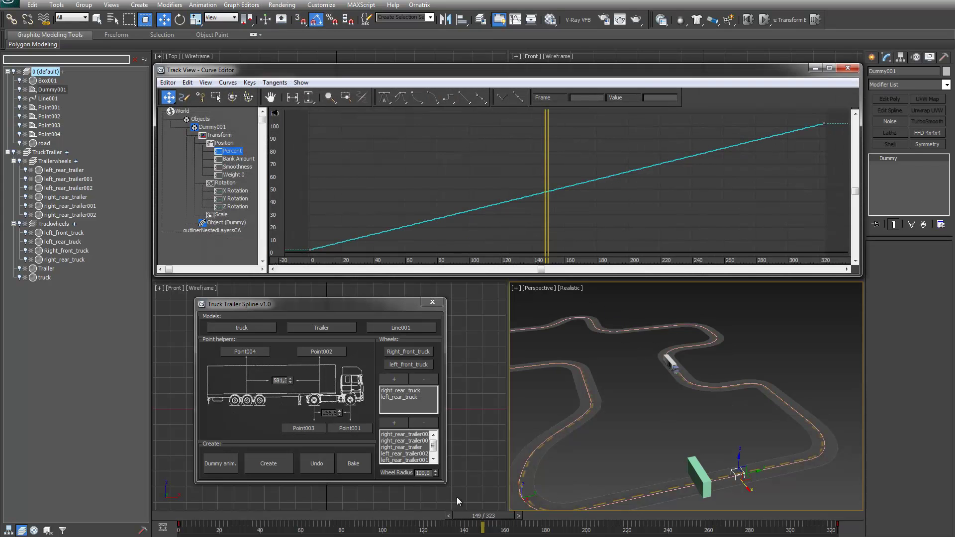
pyautogui.moveTo(489, 516); pyautogui.dragTo(496, 518)
pyautogui.press('w')
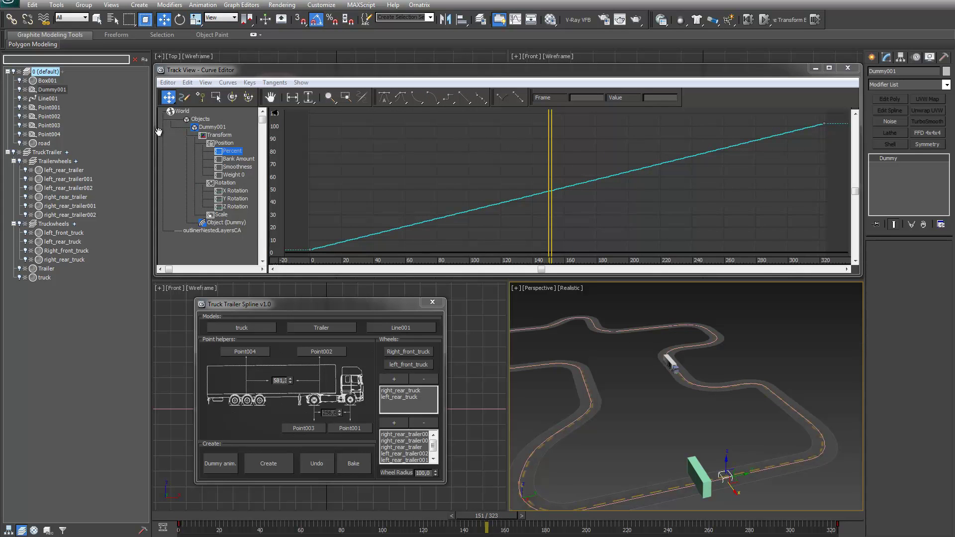
# Add keys to the dummy's Percent curve at frames 151 and 181, lowering the second to 49.072 to make a stop.
pyautogui.click(201, 98)
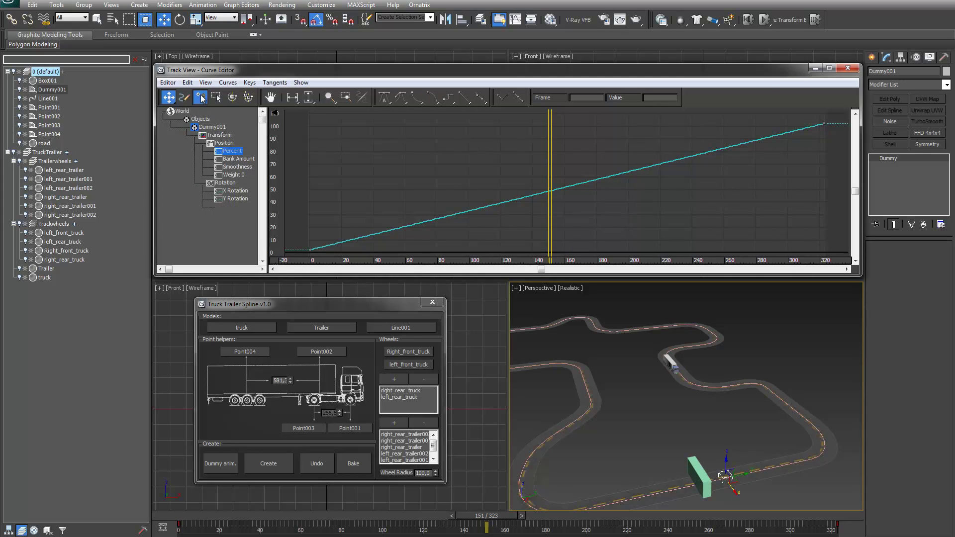
pyautogui.click(550, 191)
pyautogui.moveTo(598, 182); pyautogui.dragTo(598, 191)
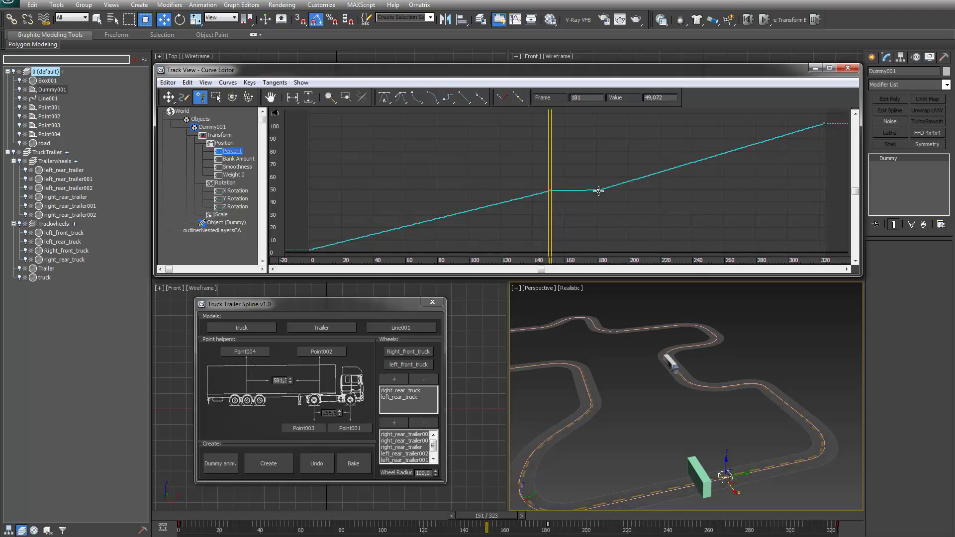
# Select both middle keys of the Percent curve and set their tangents to Auto.
pyautogui.scroll(1, 612, 208)
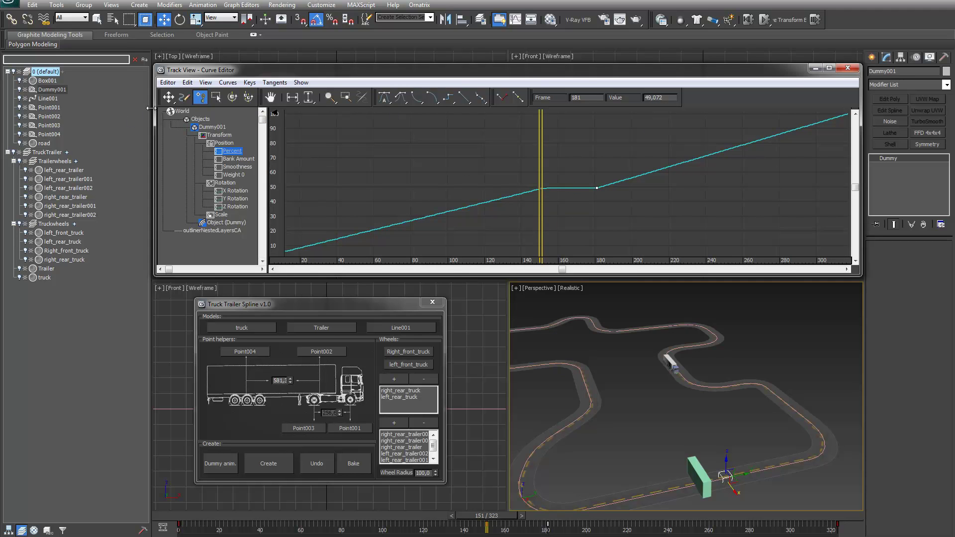
pyautogui.moveTo(519, 172); pyautogui.dragTo(660, 208)
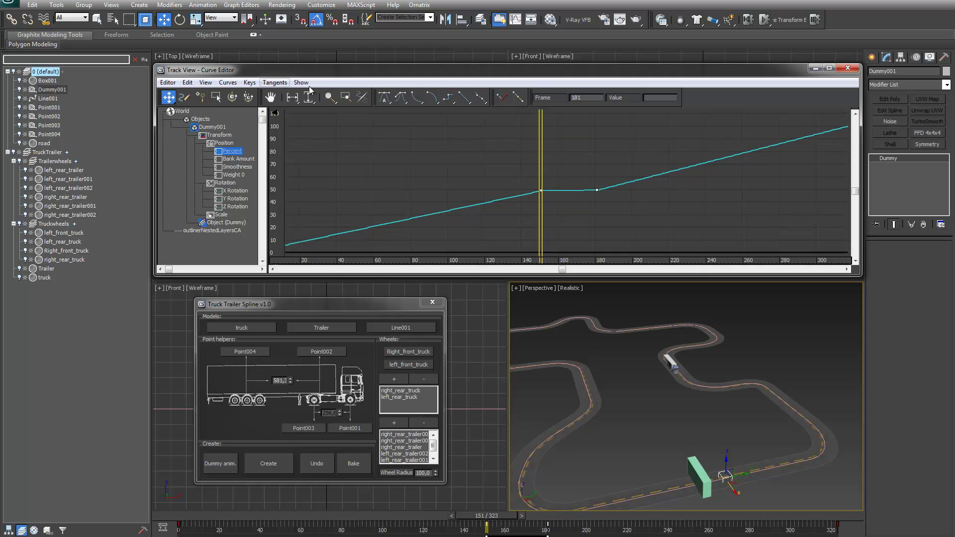
pyautogui.click(384, 97)
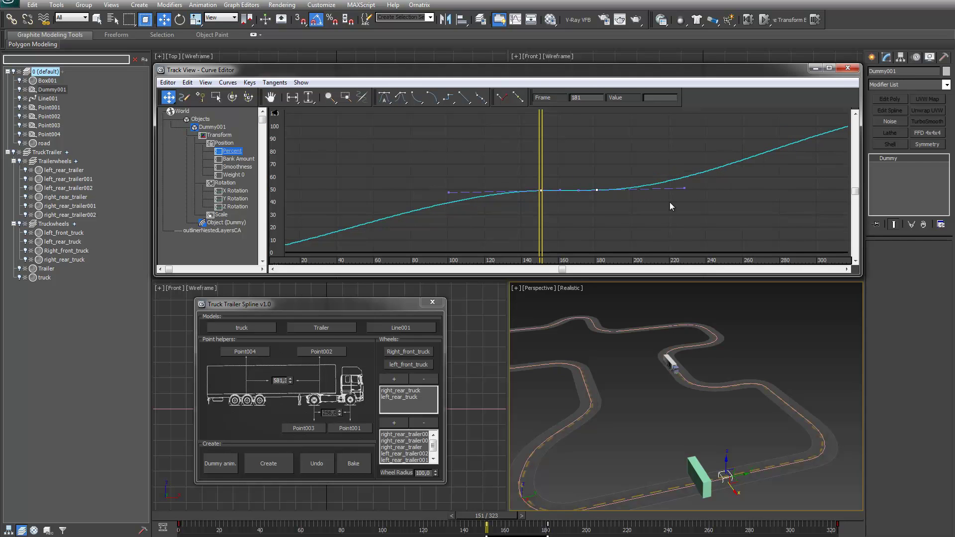
pyautogui.moveTo(698, 205); pyautogui.dragTo(584, 203, button='middle')
pyautogui.scroll(-3, 721, 205)
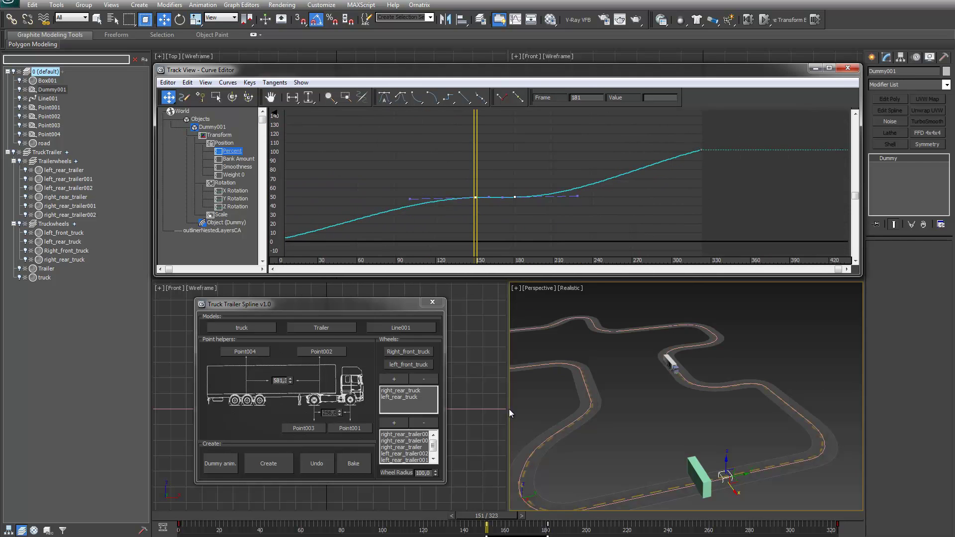
# Scrub the dummy's motion through the stop to frame 214, and create the truck and trailer rig.
pyautogui.moveTo(490, 517); pyautogui.dragTo(625, 523)
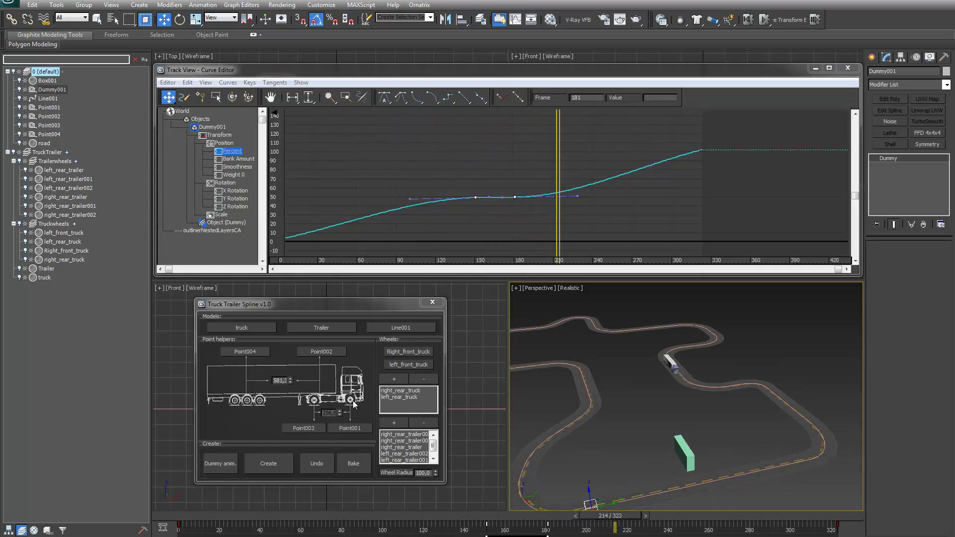
pyautogui.click(267, 463)
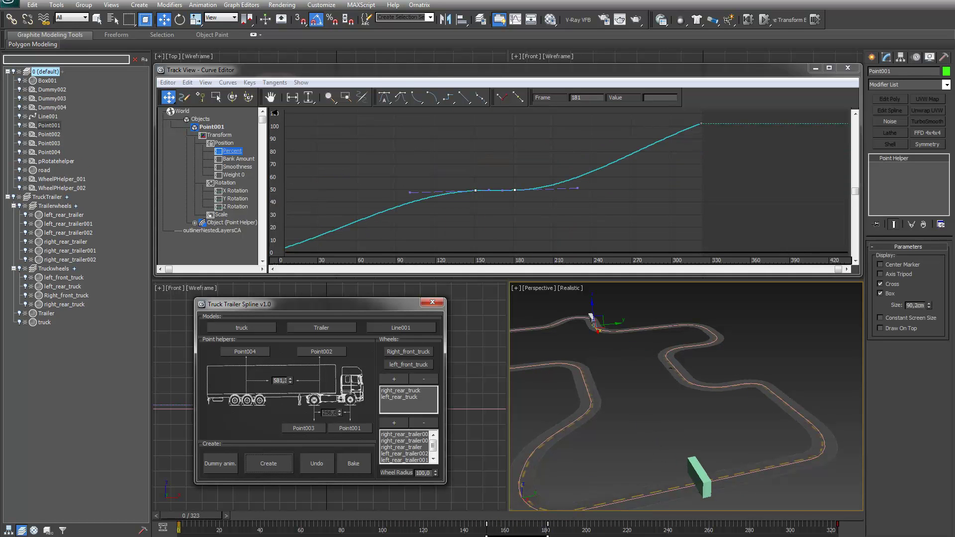
# Play the new rig's animation to frame 215 and examine the truck's front wheels up close.
pyautogui.press('/')
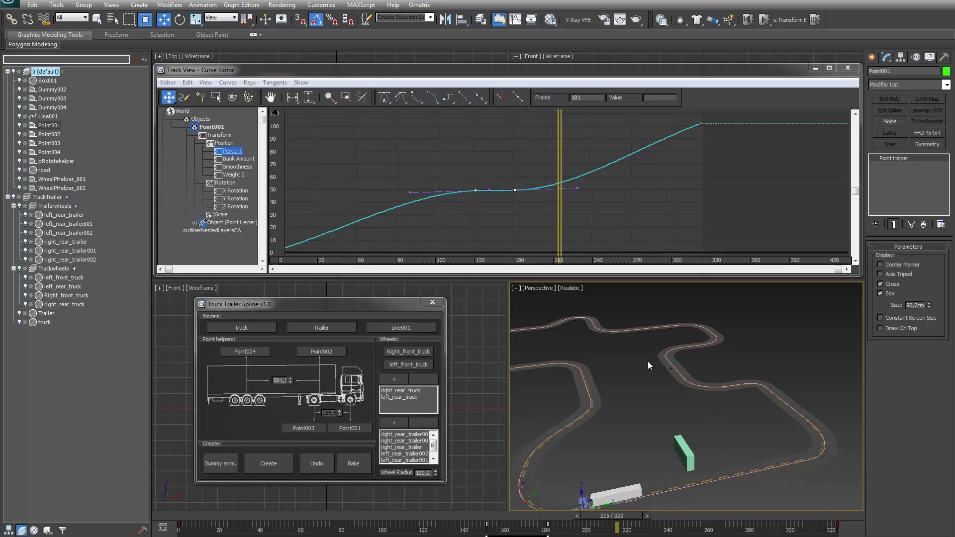
pyautogui.moveTo(584, 464); pyautogui.dragTo(615, 406, button='middle')
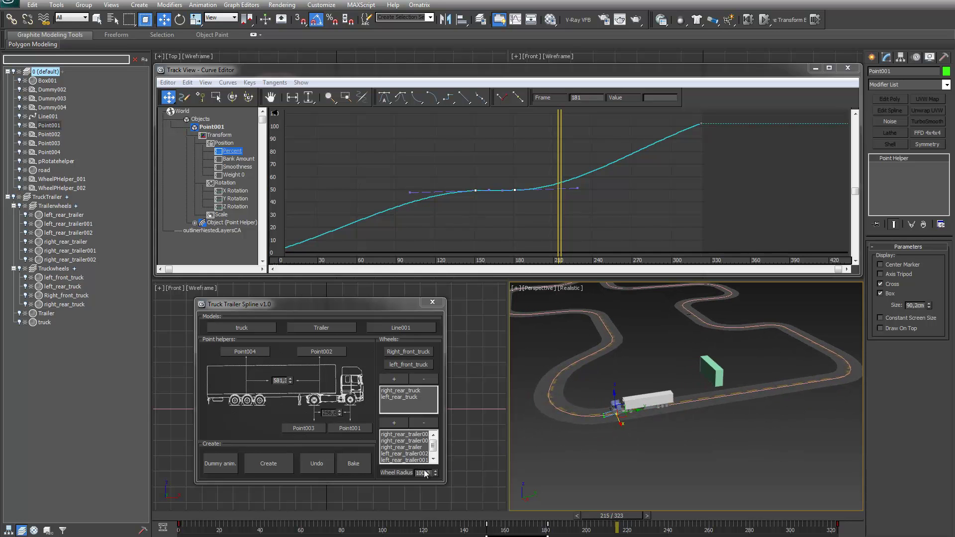
pyautogui.scroll(5, 654, 411)
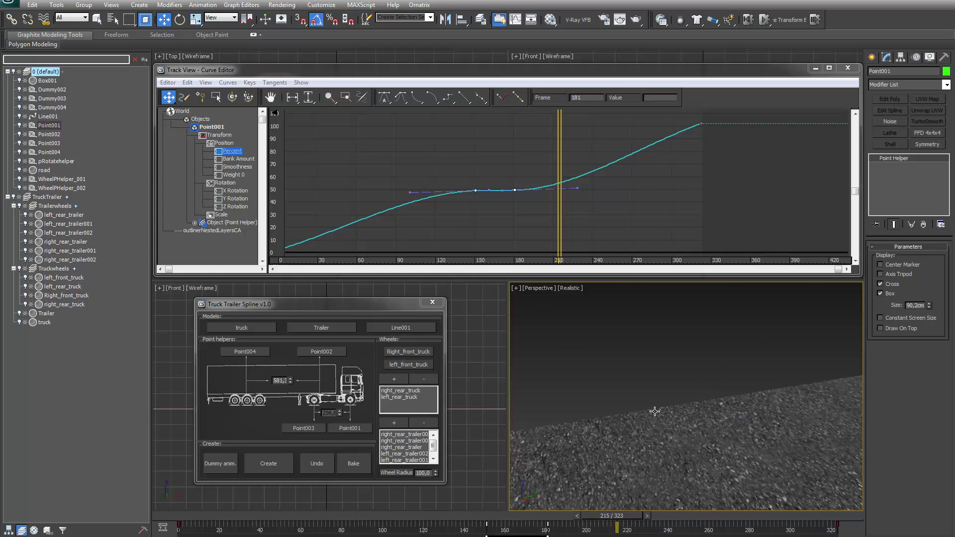
pyautogui.moveTo(679, 423); pyautogui.dragTo(694, 417, button='middle')
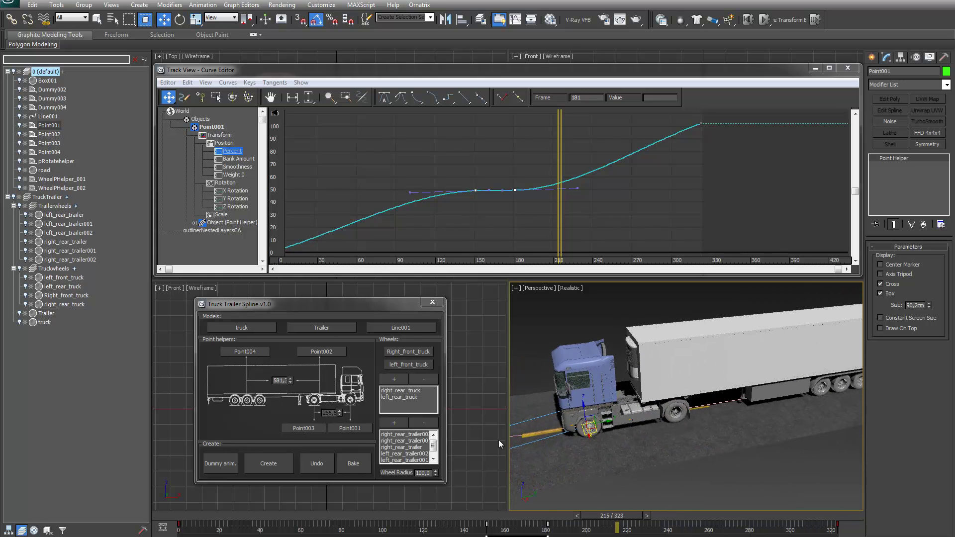
# Select the truck's right front wheel and examine the full X Rotation curve of its motion in the Curve Editor.
pyautogui.click(579, 428)
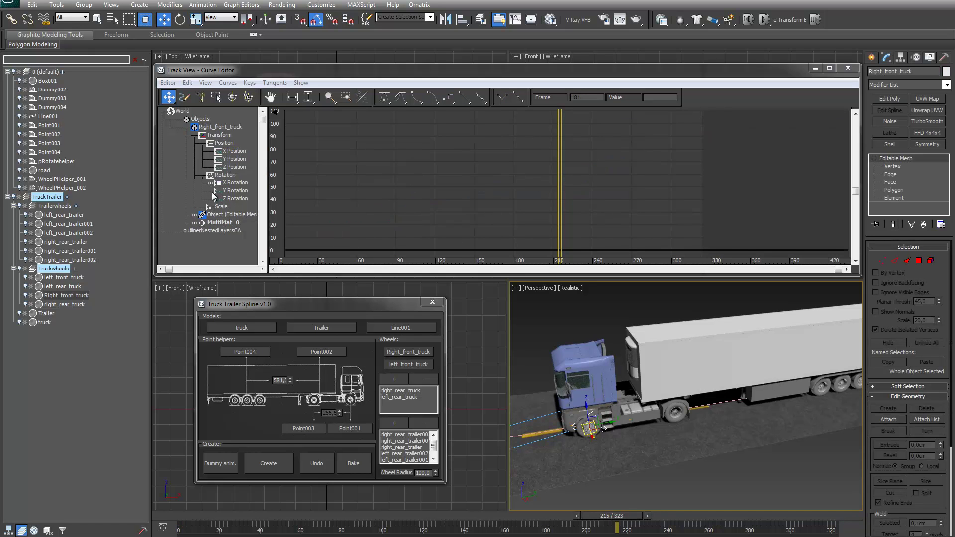
pyautogui.click(222, 184)
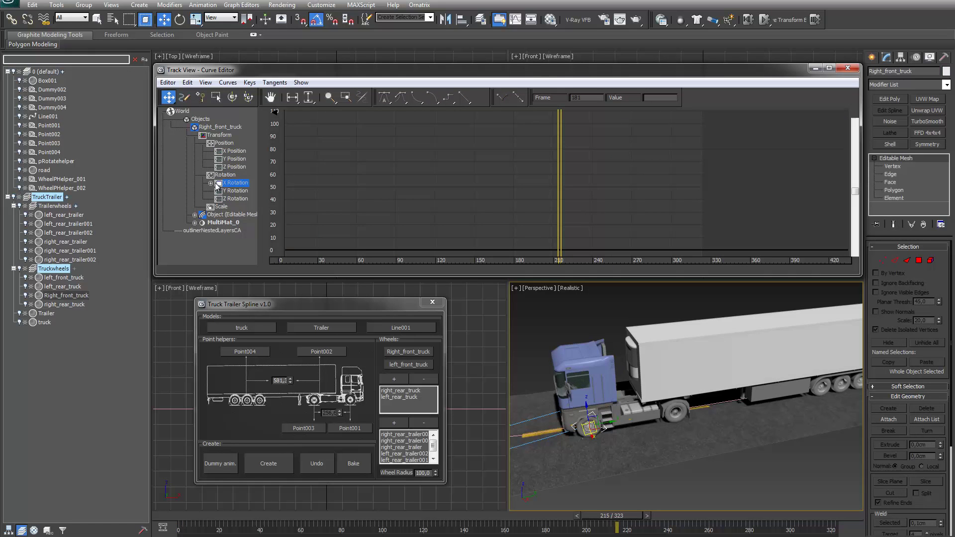
pyautogui.scroll(-6, 494, 191)
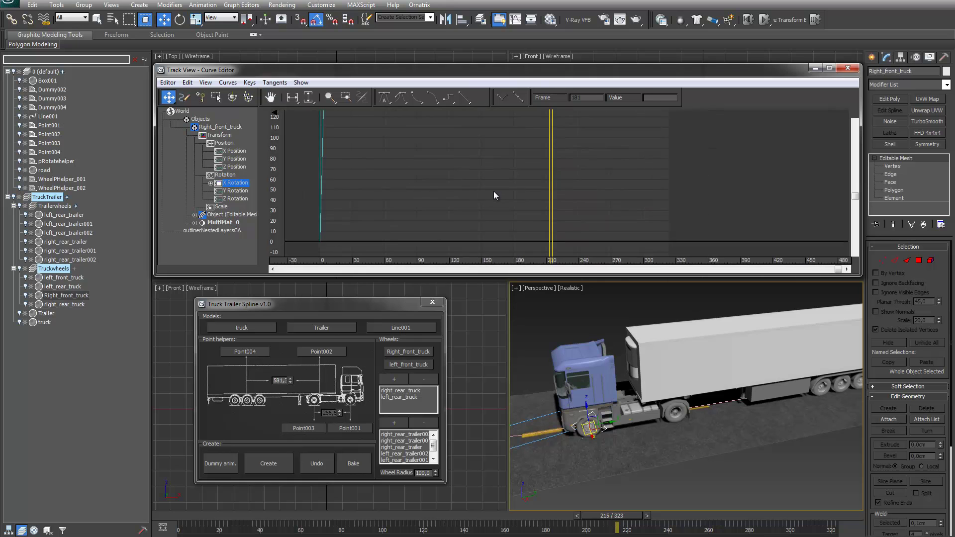
pyautogui.scroll(-2, 476, 135)
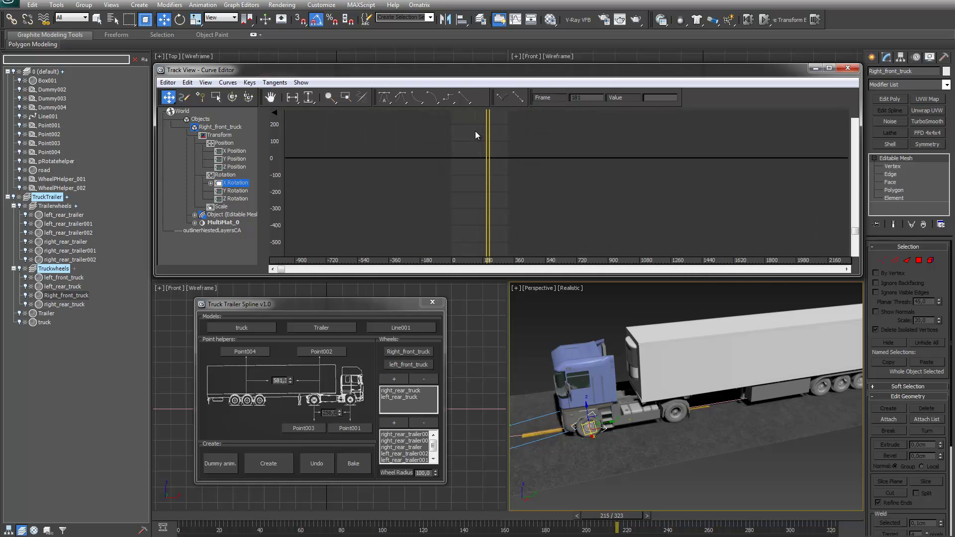
pyautogui.moveTo(476, 131); pyautogui.dragTo(496, 249, button='middle')
pyautogui.scroll(-4, 492, 192)
pyautogui.moveTo(491, 193); pyautogui.dragTo(478, 189, button='middle')
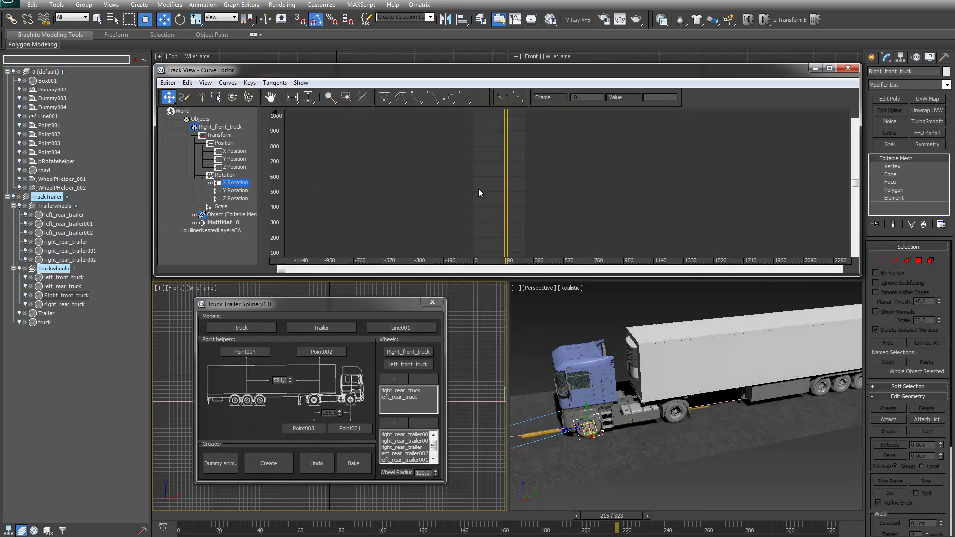
pyautogui.scroll(-4, 478, 189)
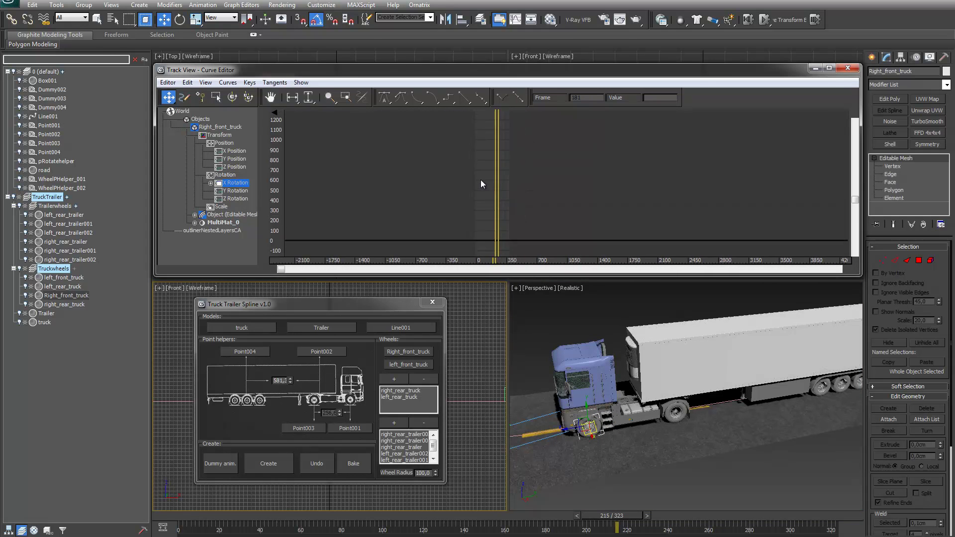
pyautogui.click(293, 99)
pyautogui.moveTo(572, 147); pyautogui.dragTo(572, 211, button='middle')
pyautogui.scroll(-8, 572, 212)
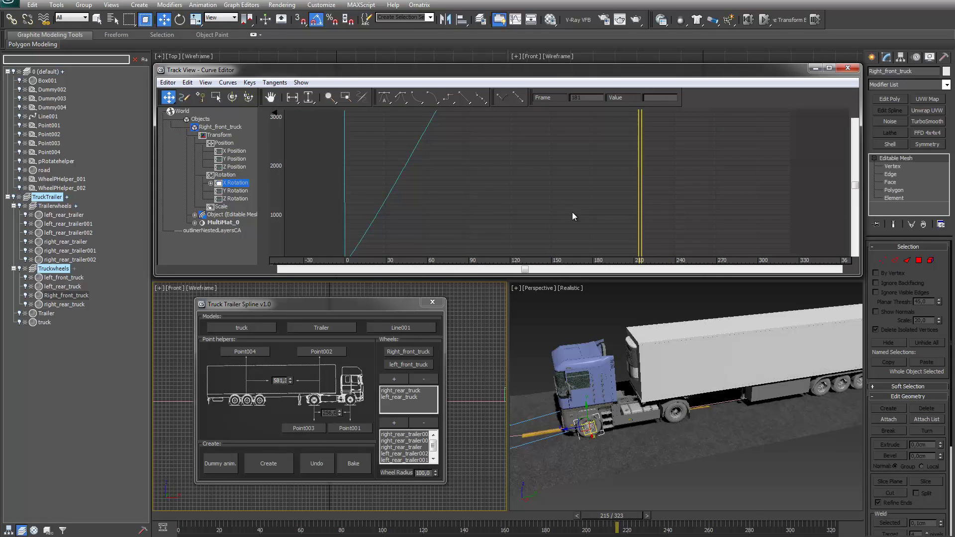
pyautogui.scroll(-2, 559, 172)
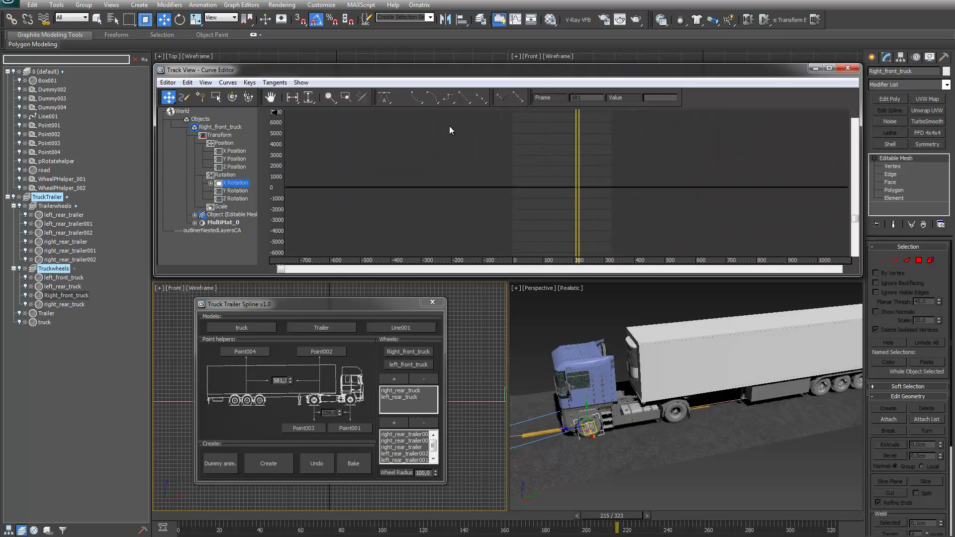
pyautogui.click(296, 96)
pyautogui.moveTo(571, 144); pyautogui.dragTo(578, 210, button='middle')
pyautogui.scroll(-4, 577, 210)
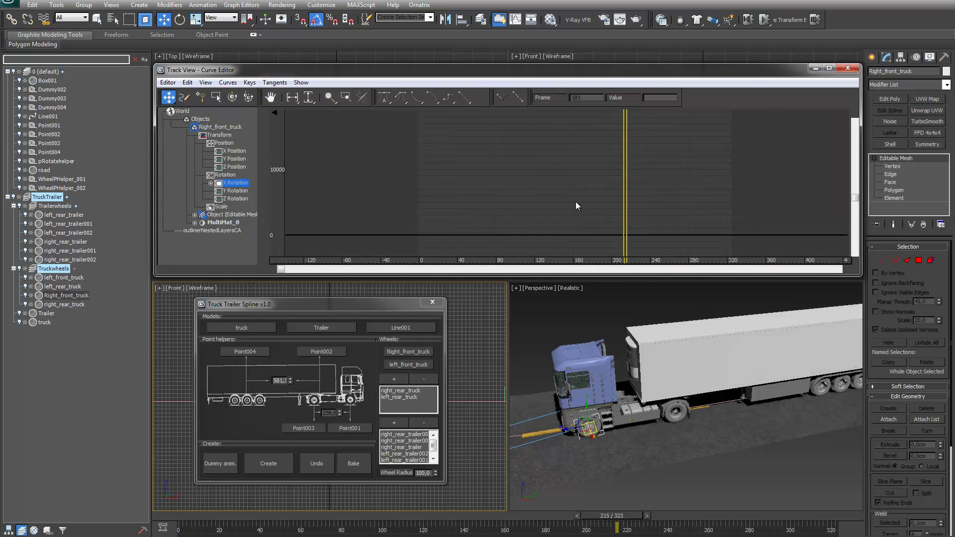
pyautogui.click(288, 98)
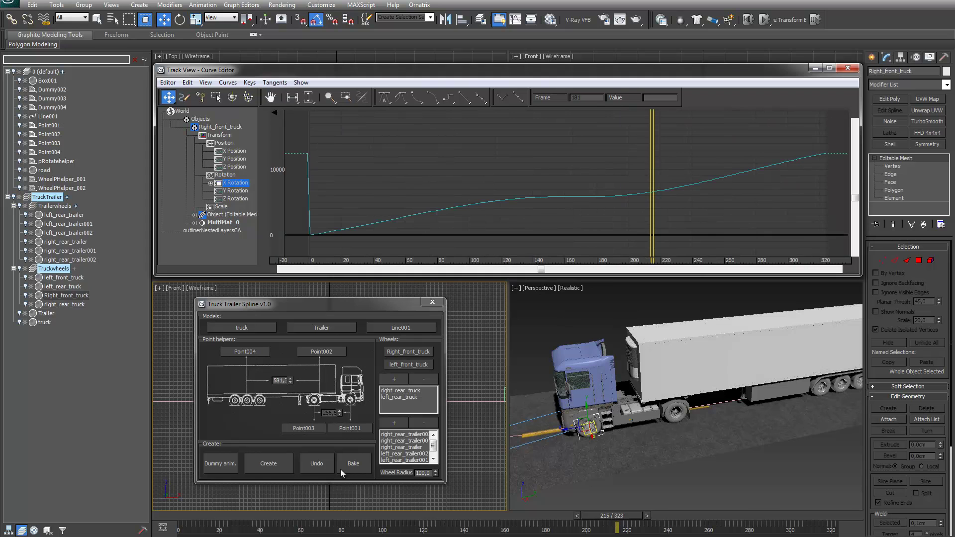
# Set the rig's wheel radius to 144,0 and close the Curve Editor.
pyautogui.moveTo(436, 471); pyautogui.dragTo(433, 298)
pyautogui.moveTo(694, 435); pyautogui.dragTo(716, 427, button='middle')
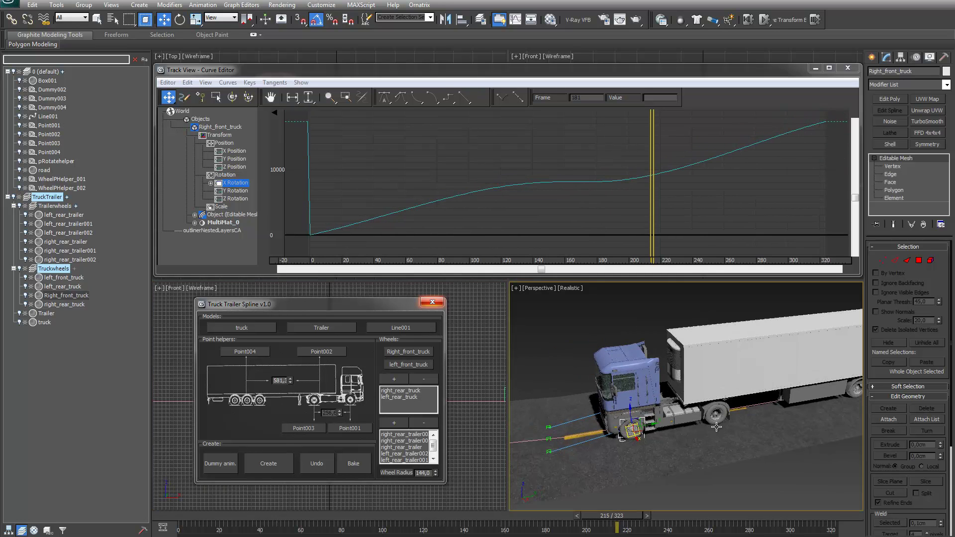
pyautogui.click(848, 68)
# Scrub the truck and trailer along the road to frame 222 and bake the rig's animation.
pyautogui.scroll(-10, 703, 345)
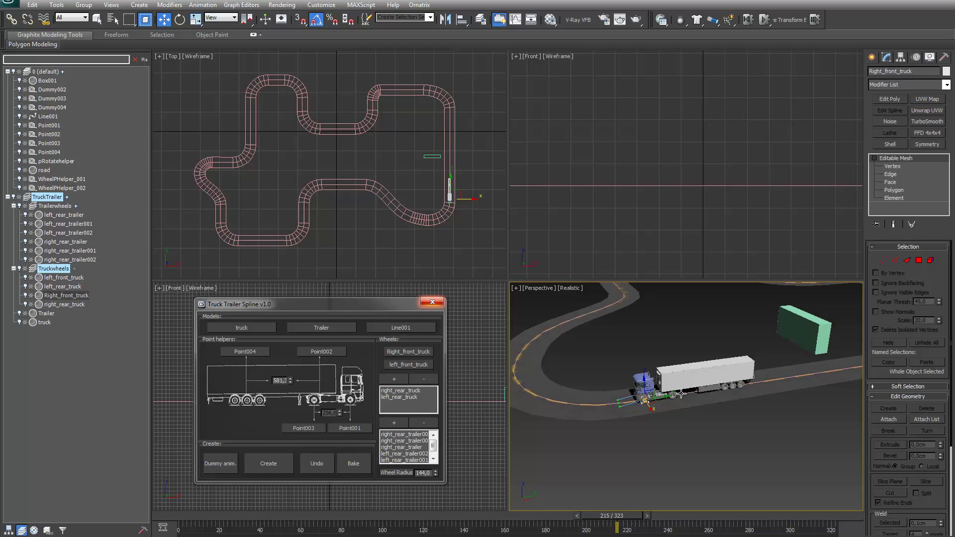
pyautogui.scroll(4, 673, 410)
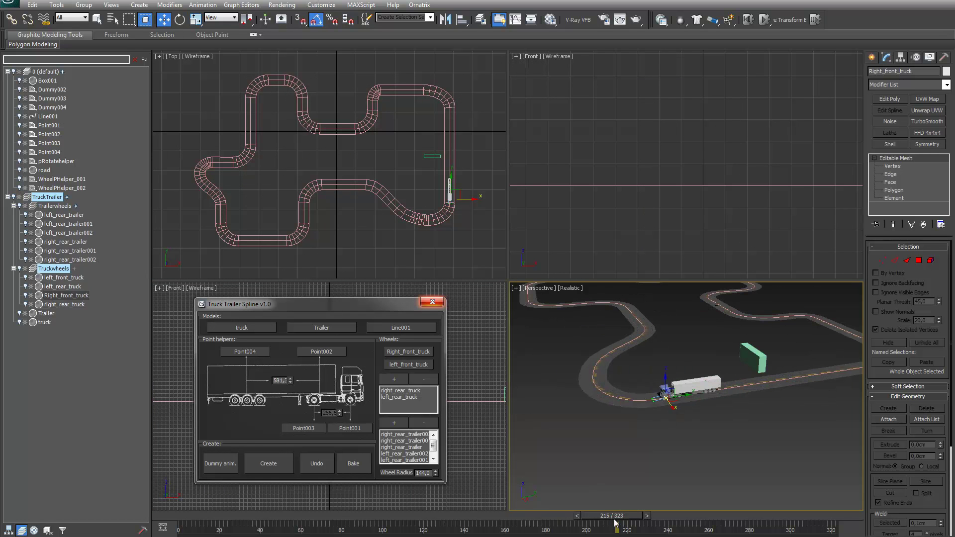
pyautogui.moveTo(616, 518); pyautogui.dragTo(630, 502)
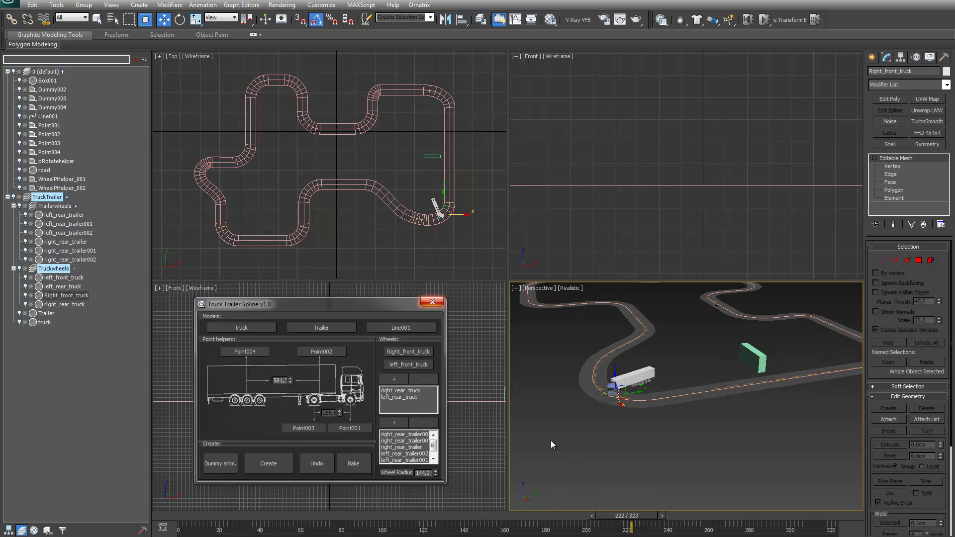
pyautogui.scroll(4, 670, 412)
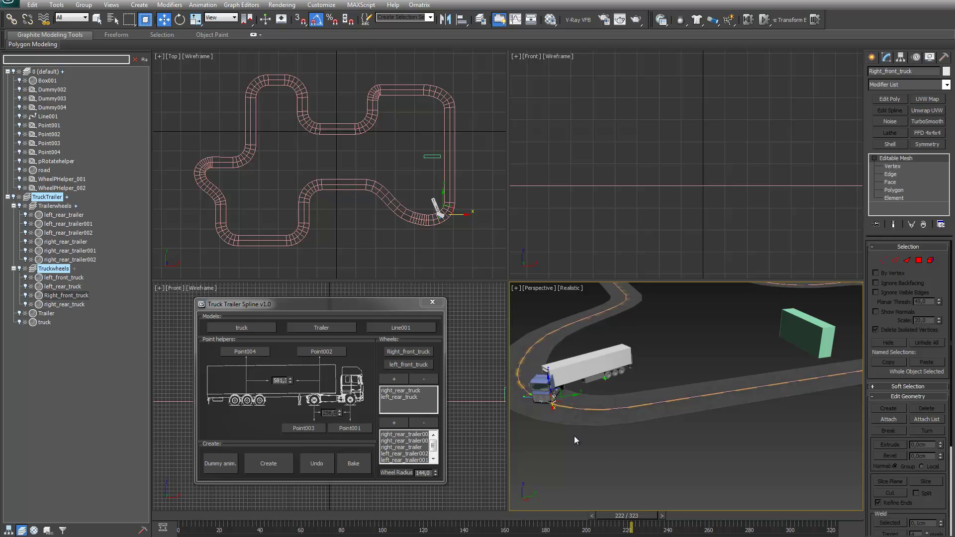
pyautogui.click(353, 463)
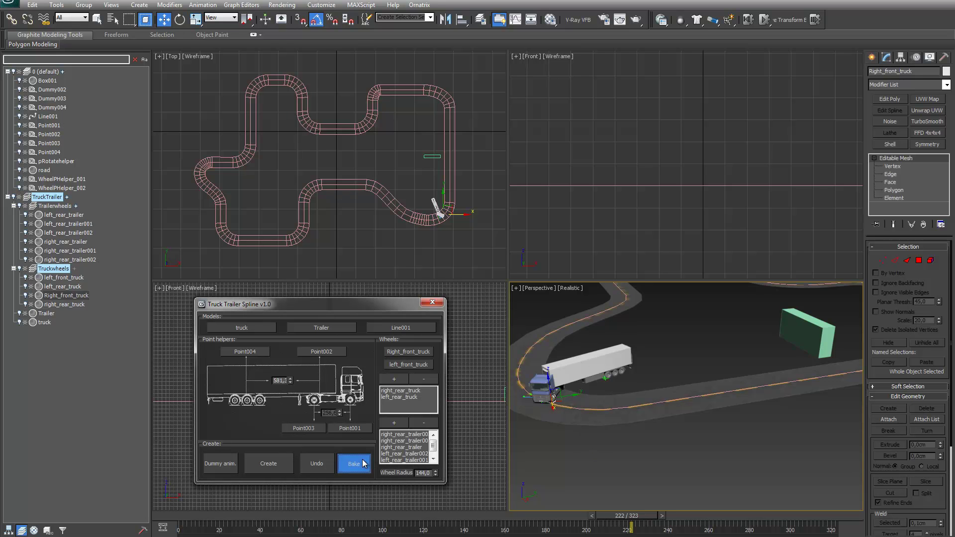
# Scrub the baked animation back to frame 156 to check the truck's stop at the moving box.
pyautogui.scroll(-5, 716, 439)
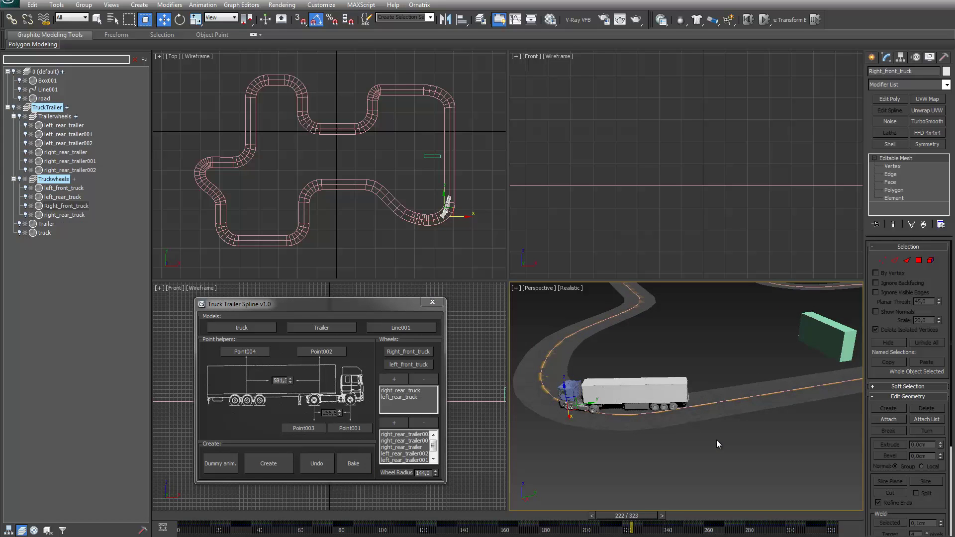
pyautogui.scroll(3, 716, 439)
pyautogui.scroll(-5, 677, 424)
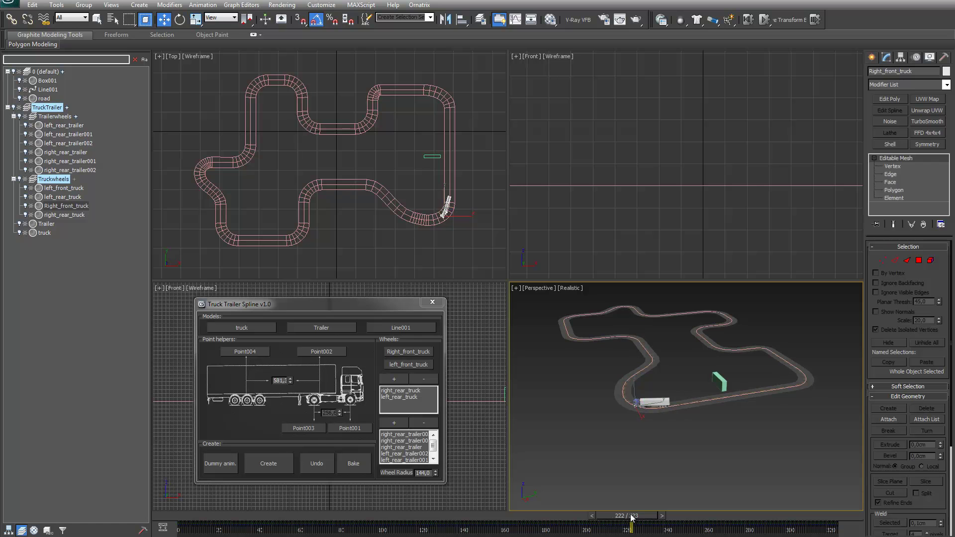
pyautogui.moveTo(630, 517); pyautogui.dragTo(497, 517)
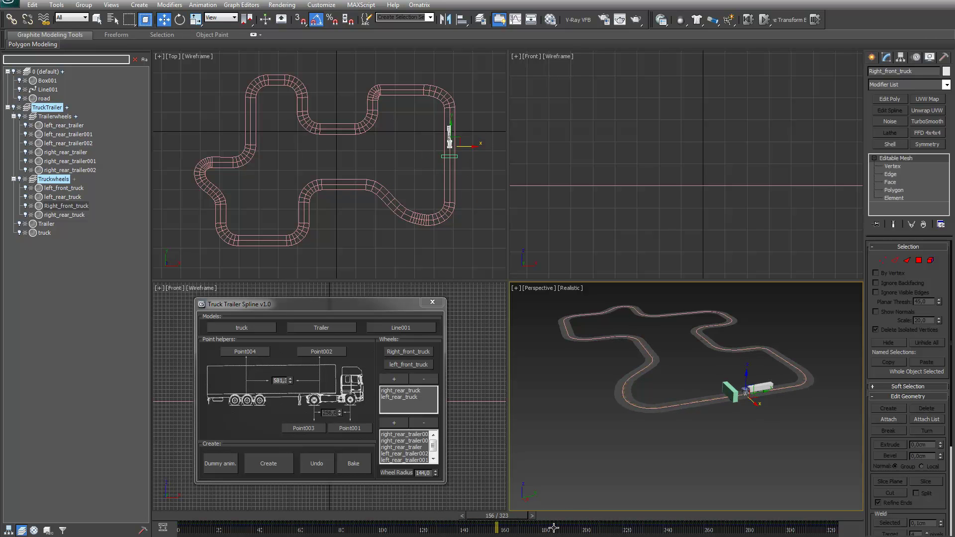